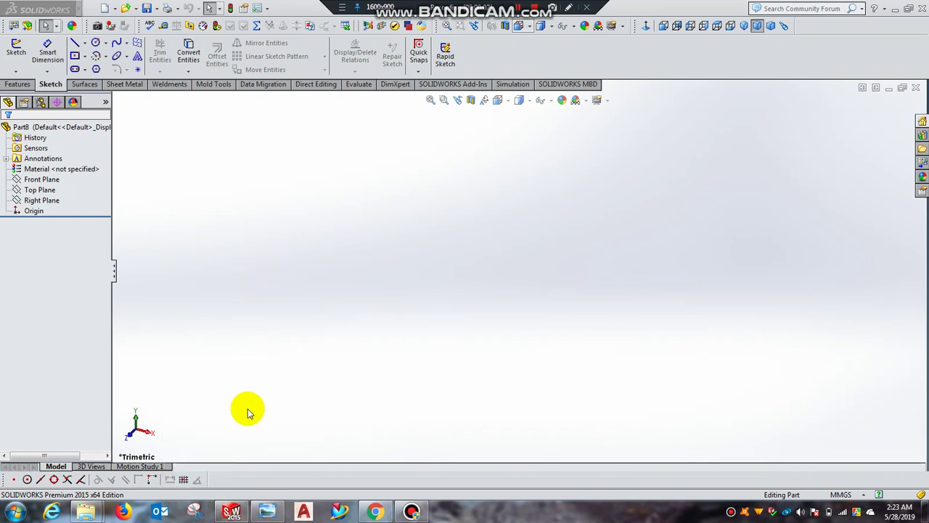
After checking the reference drawing, sketch on the Top Plane the outer bottom, right and top lines from the origin
left_click(269, 513)
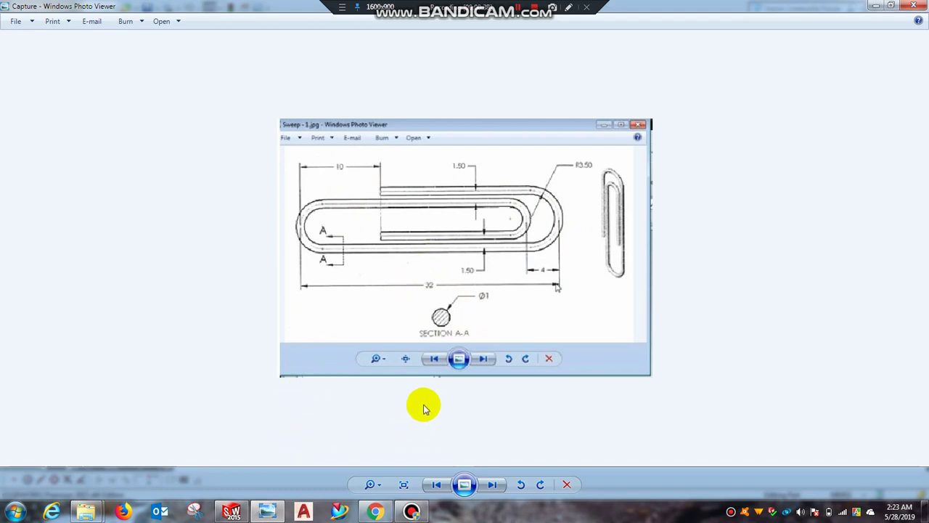
left_click(232, 511)
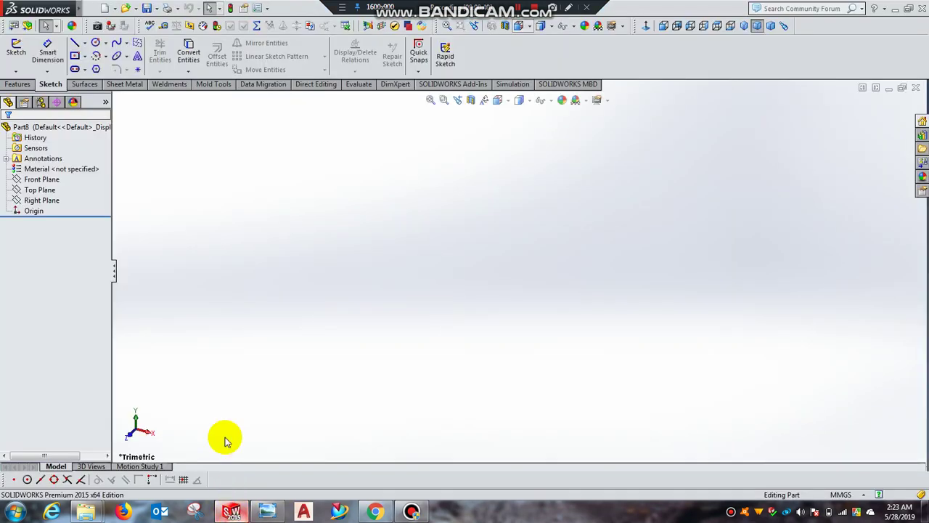
left_click(40, 191)
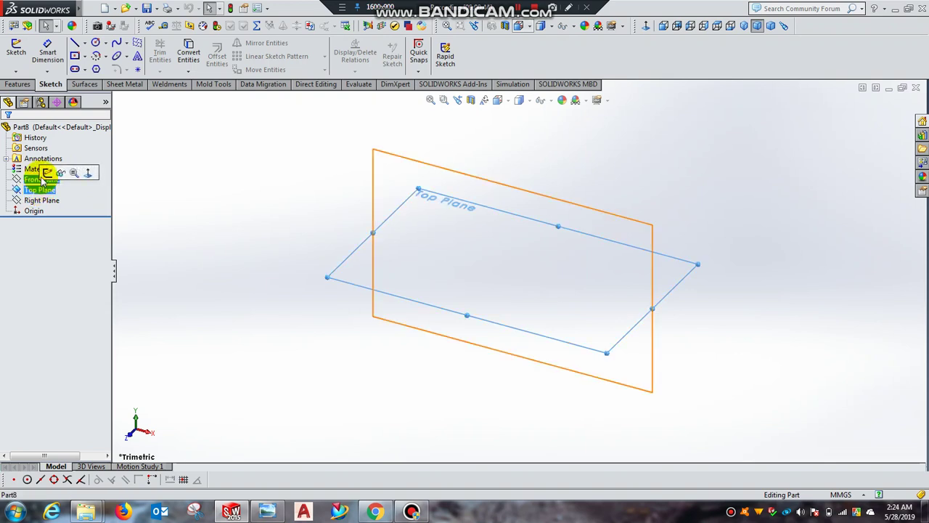
left_click(46, 173)
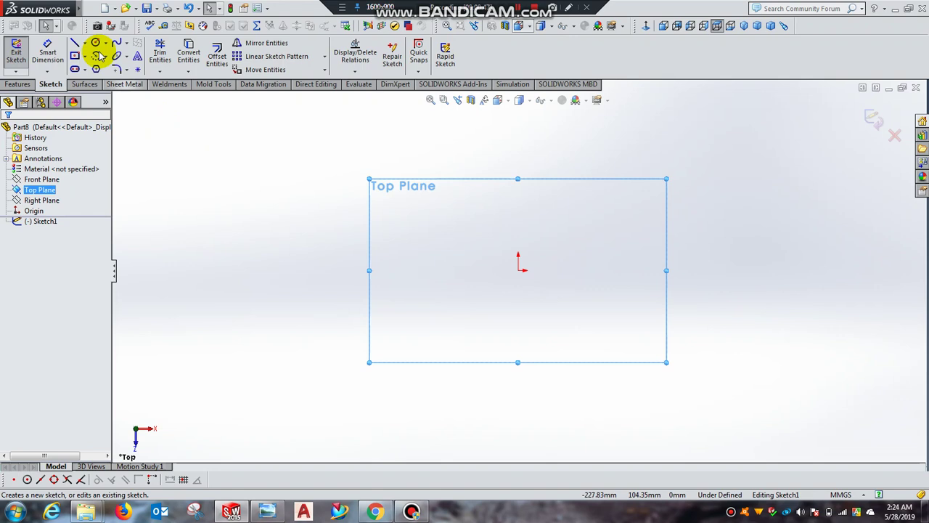
left_click(74, 43)
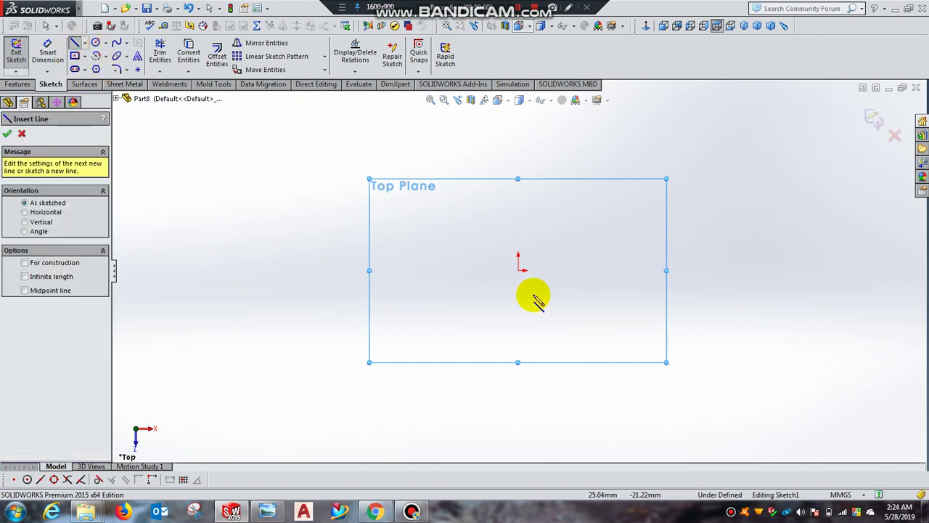
left_click(520, 271)
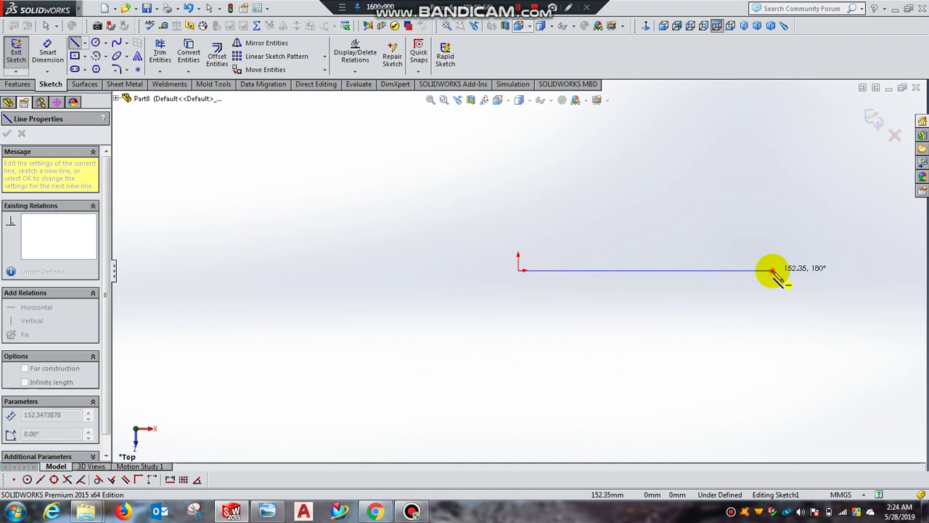
left_click(772, 270)
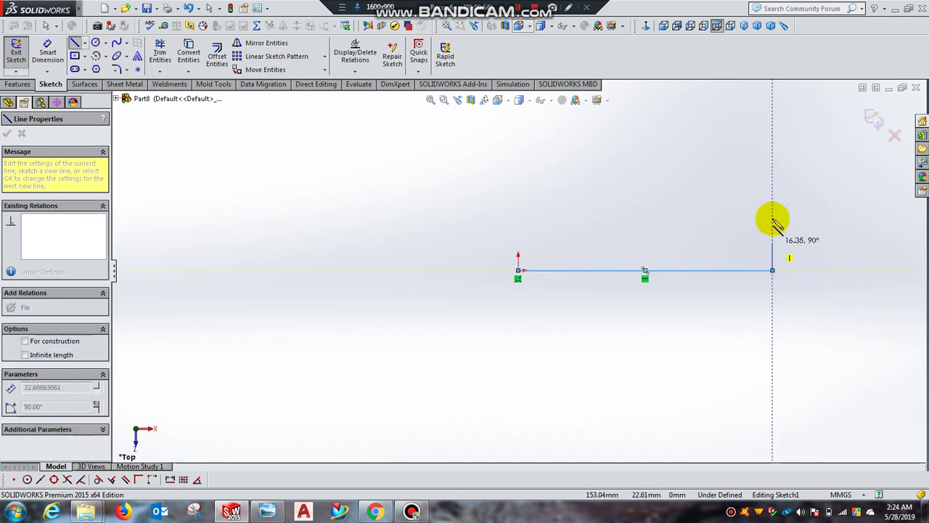
left_click(772, 155)
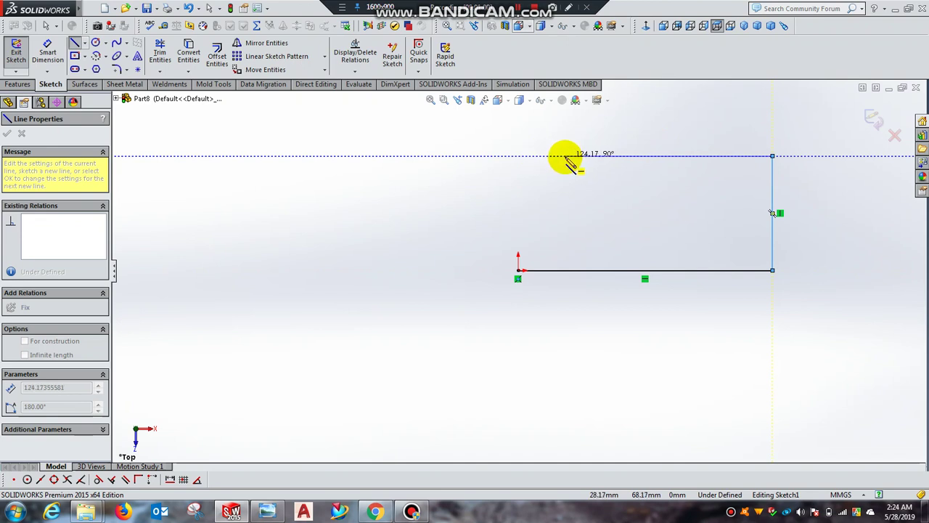
left_click(565, 155)
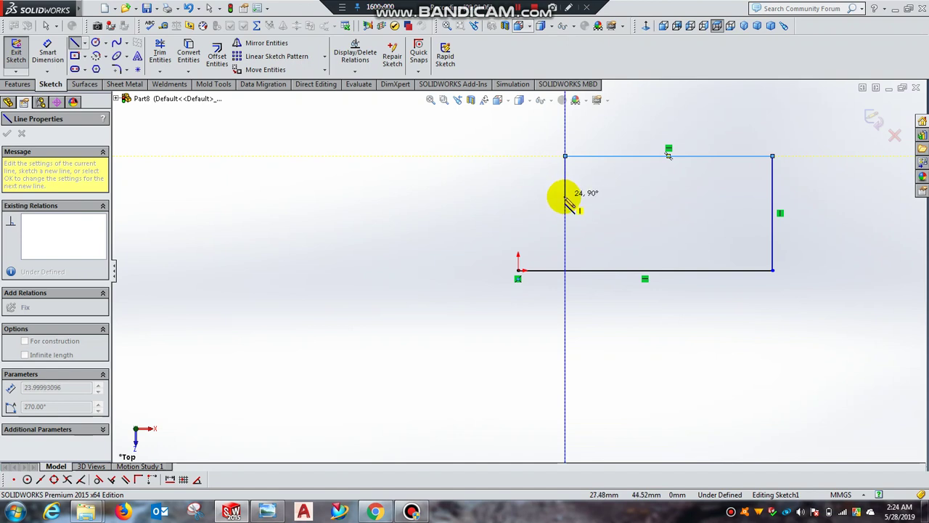
Draw the inner path from the origin corner: left vertical, horizontal, short vertical and innermost lines
left_click(266, 514)
left_click(266, 514)
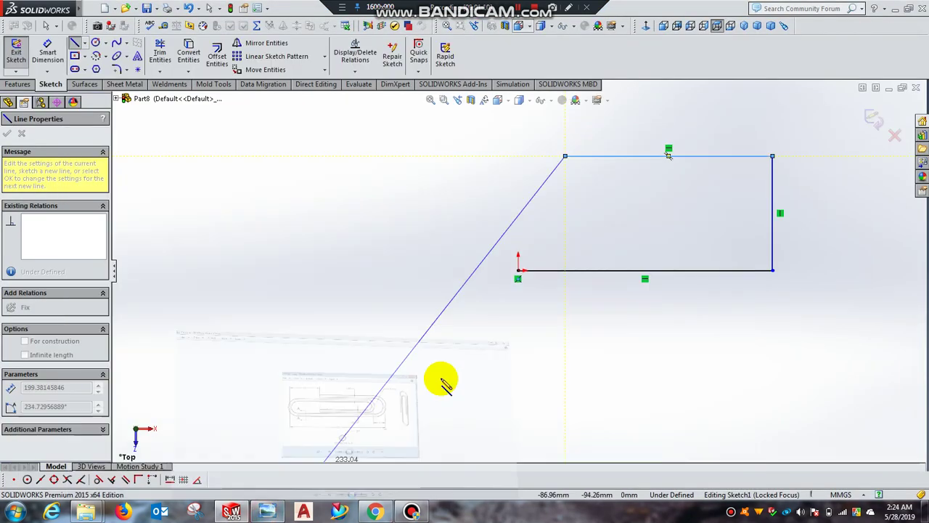
right_click(376, 193)
left_click(404, 202)
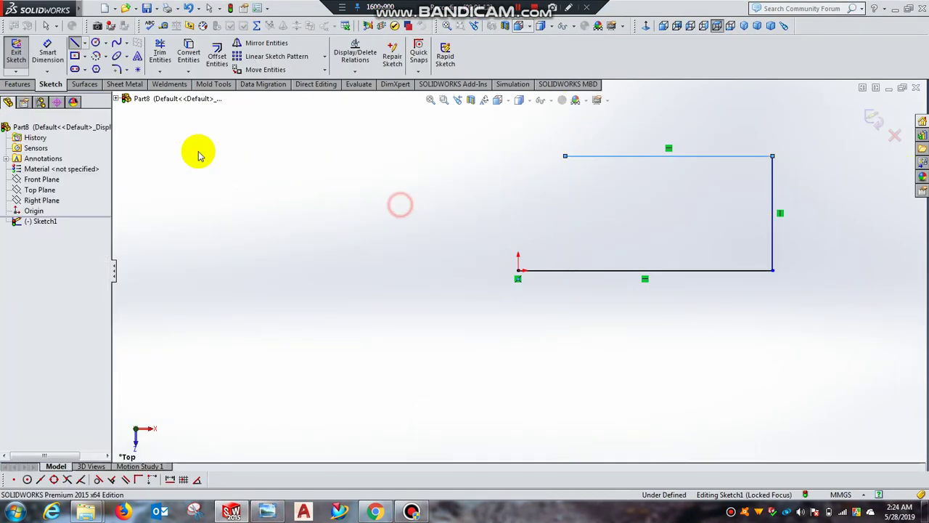
left_click(76, 48)
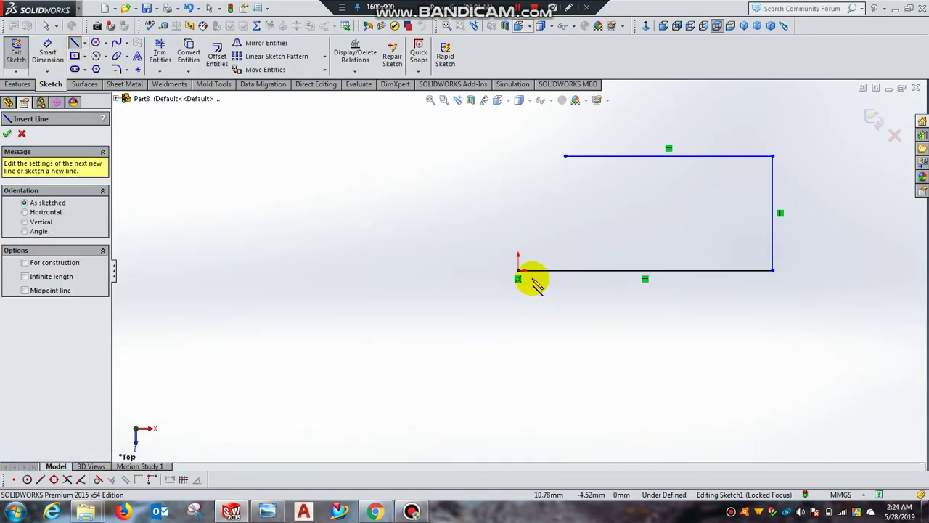
left_click(518, 270)
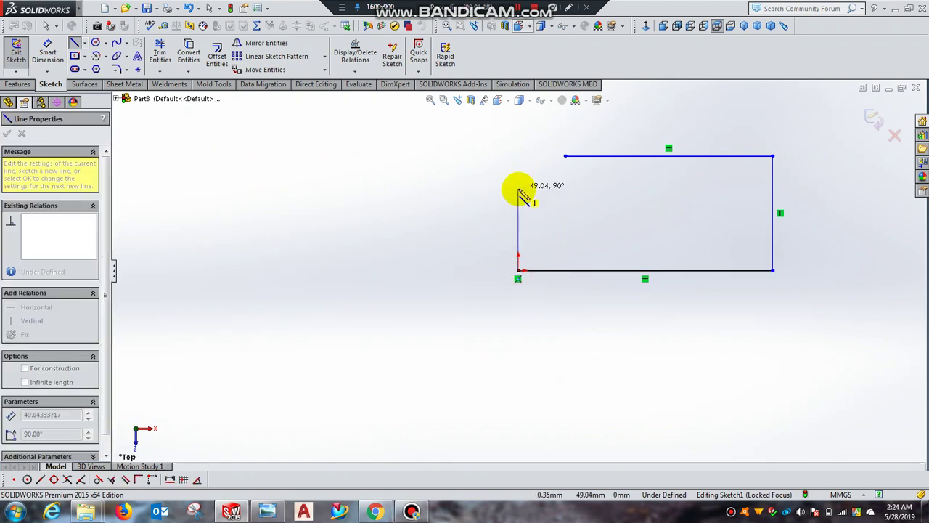
left_click(518, 188)
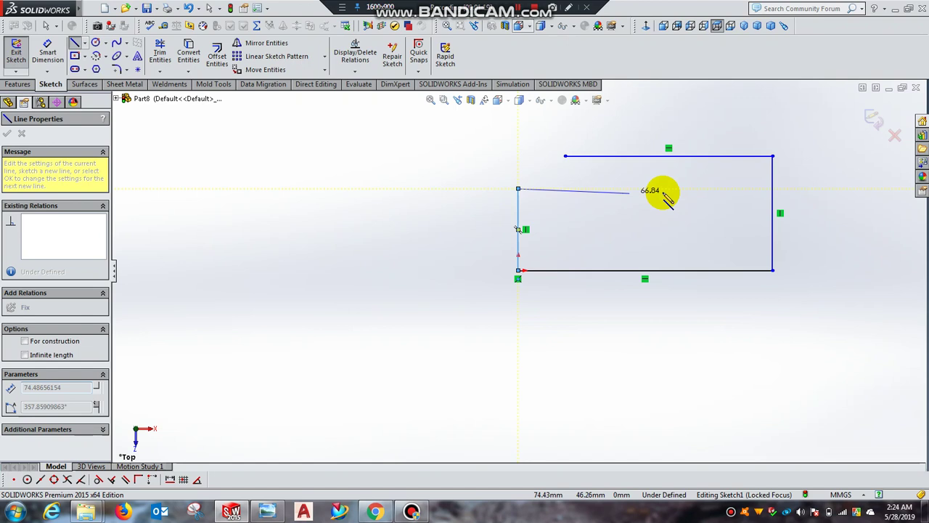
left_click(716, 189)
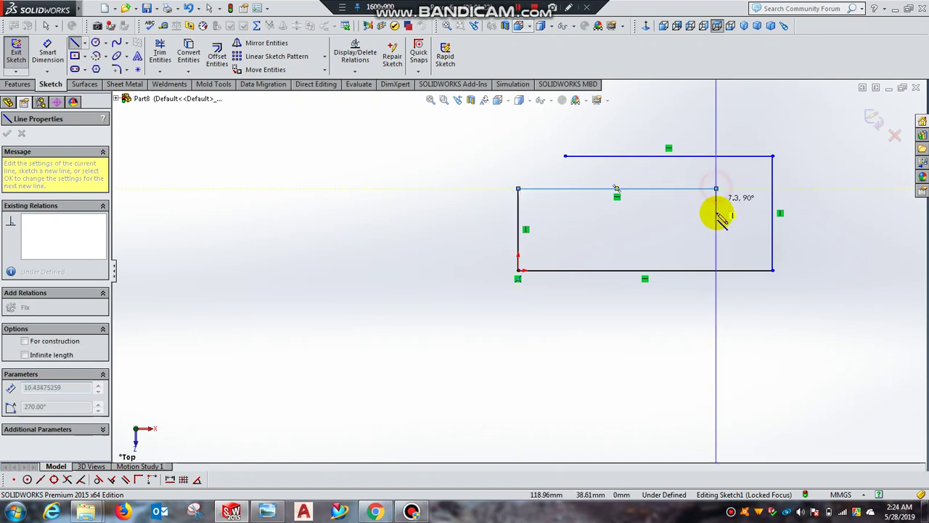
left_click(715, 229)
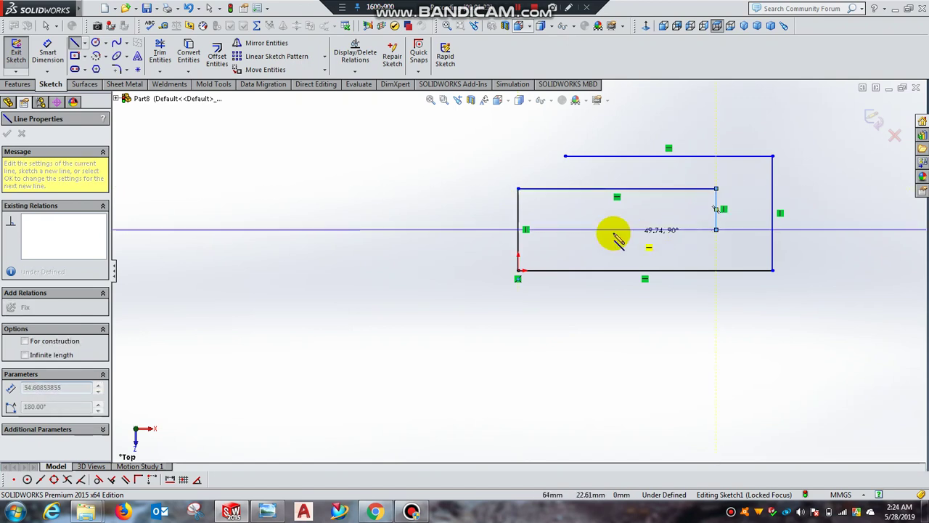
left_click(572, 230)
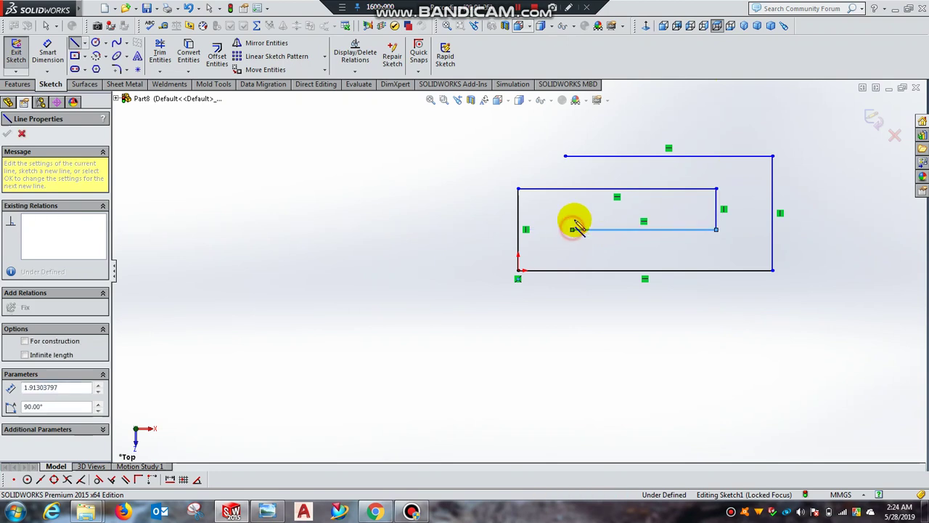
right_click(578, 216)
left_click(589, 222)
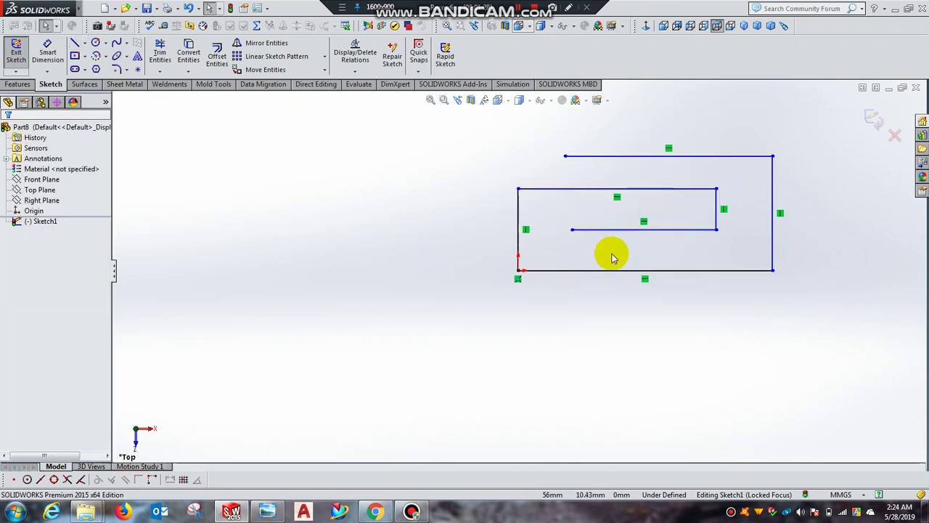
Dimension the bottom line to 32 mm and the lower inner gap to 1.5 mm
left_click(47, 51)
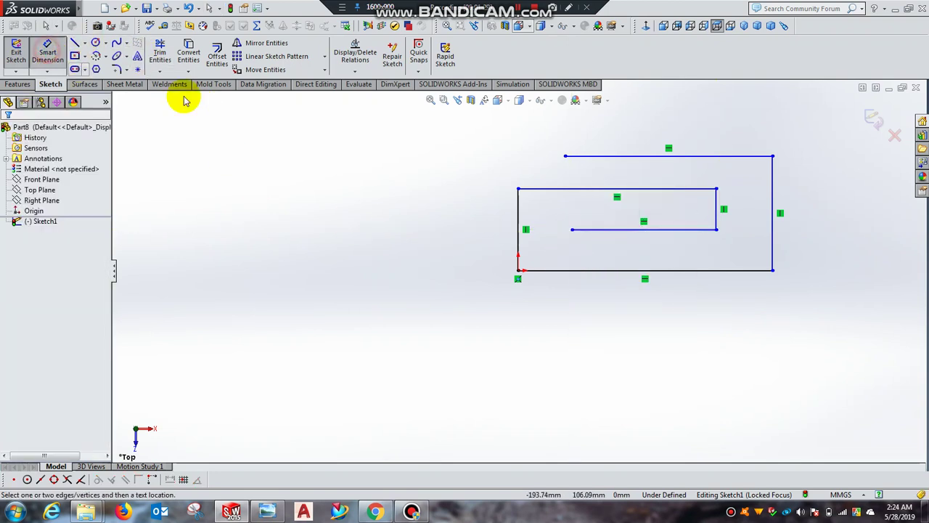
left_click(683, 270)
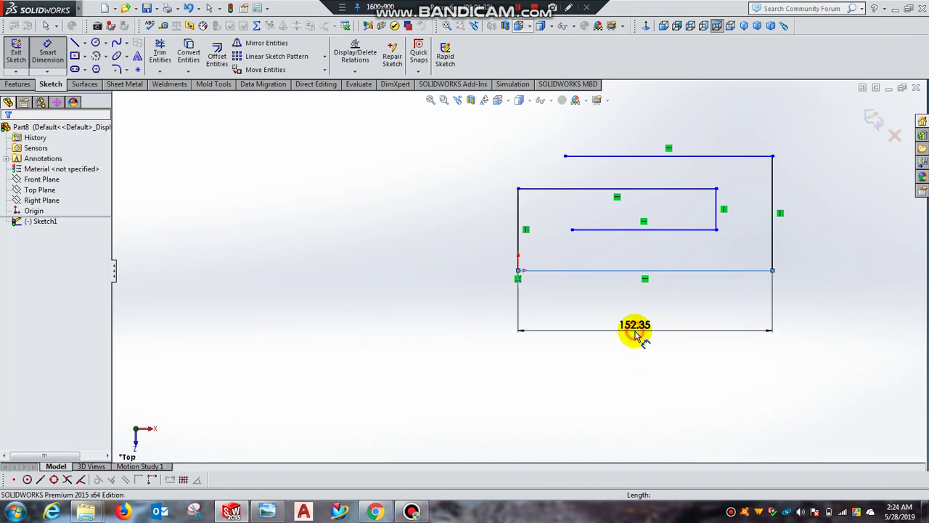
left_click(637, 335)
type("32")
key("Return")
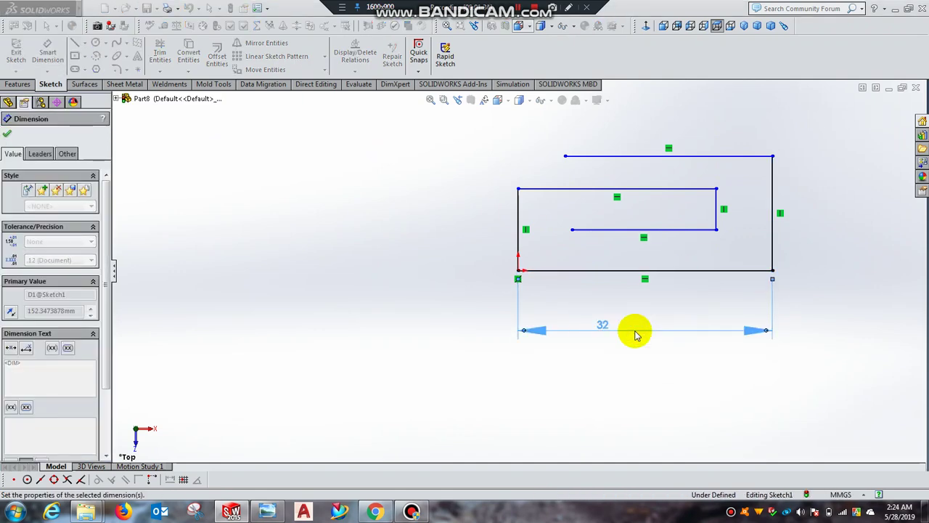
left_click(670, 229)
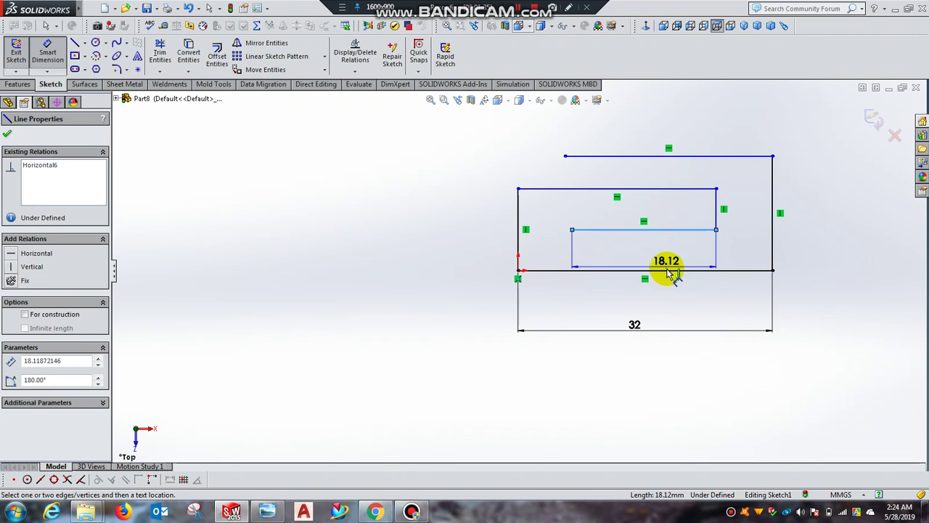
left_click(670, 272)
left_click(829, 263)
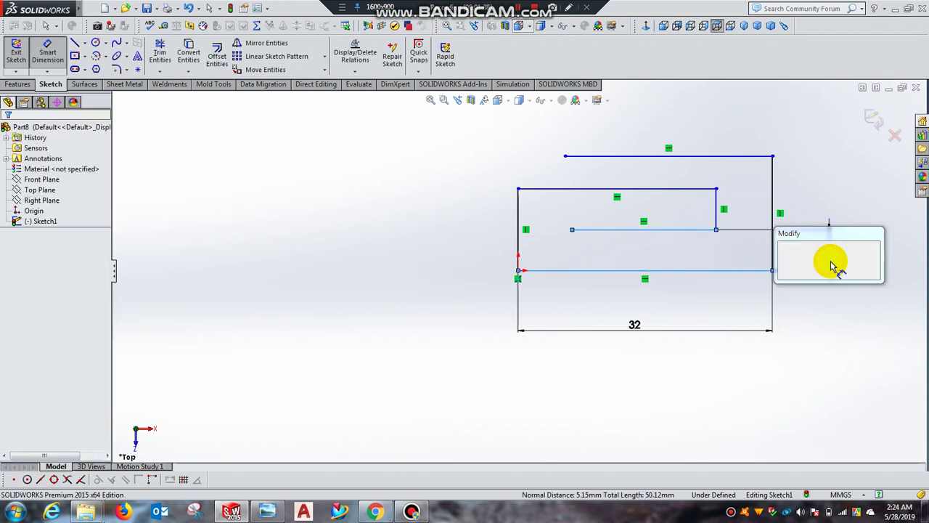
type("1.")
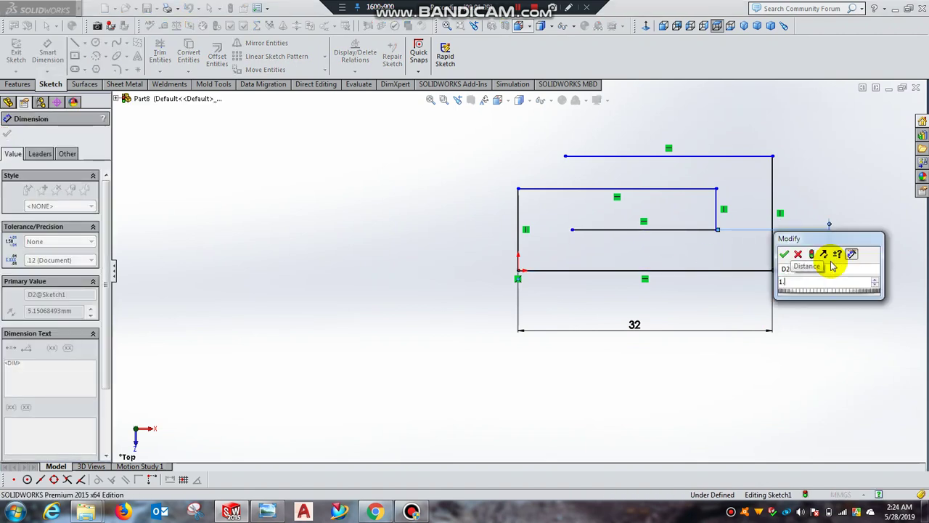
type("5")
key("Return")
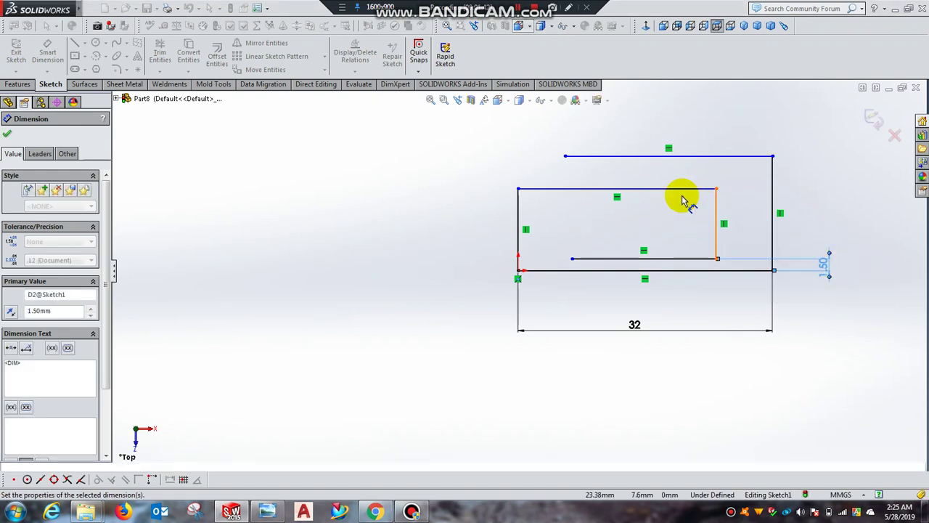
Dimension the top line gap to 1.5 mm and the vertical line gap to 4 mm
left_click(638, 190)
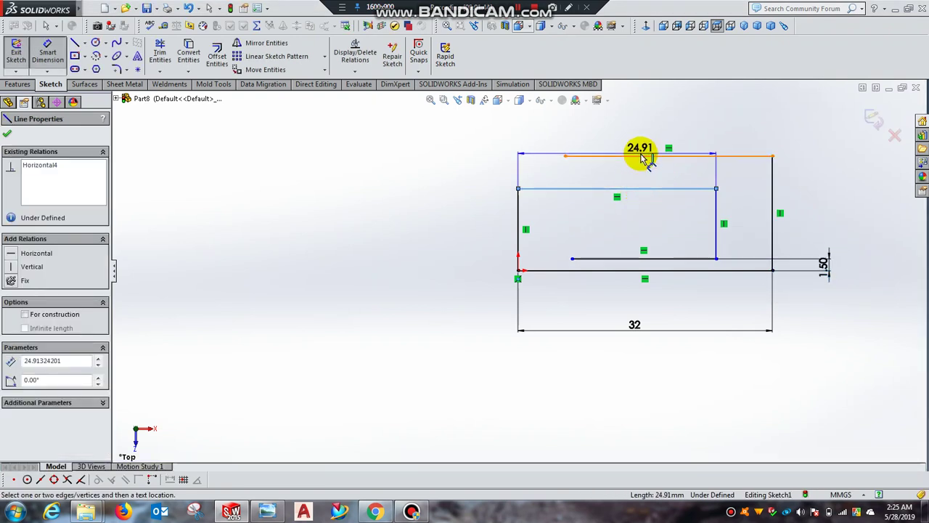
left_click(641, 156)
left_click(830, 185)
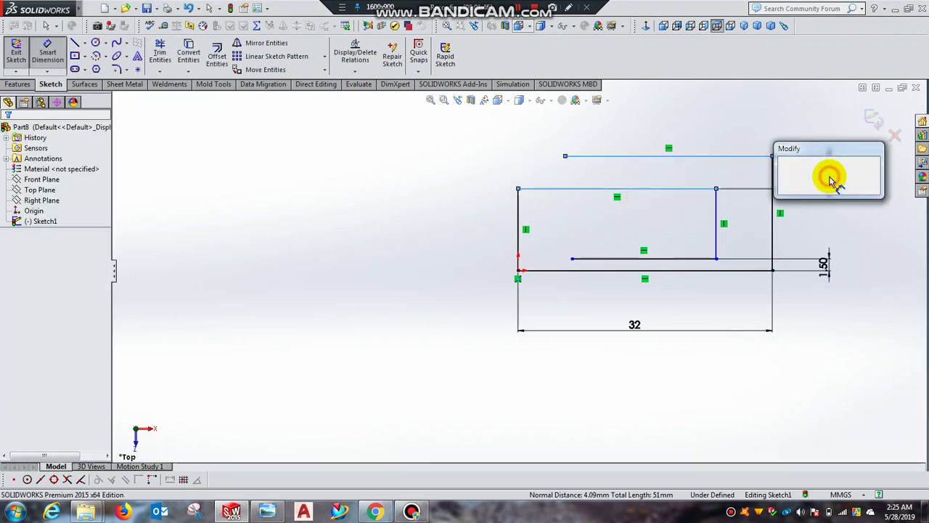
type("1.5")
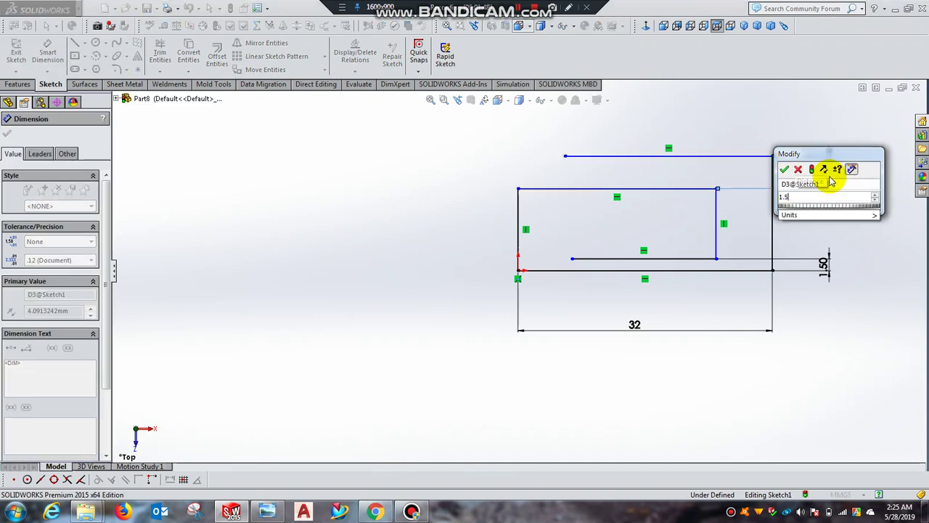
key("Return")
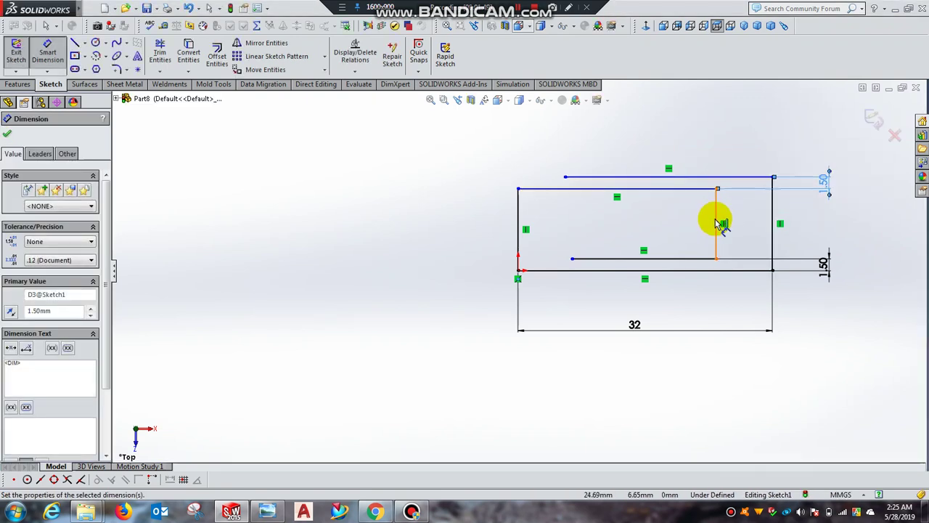
left_click(718, 221)
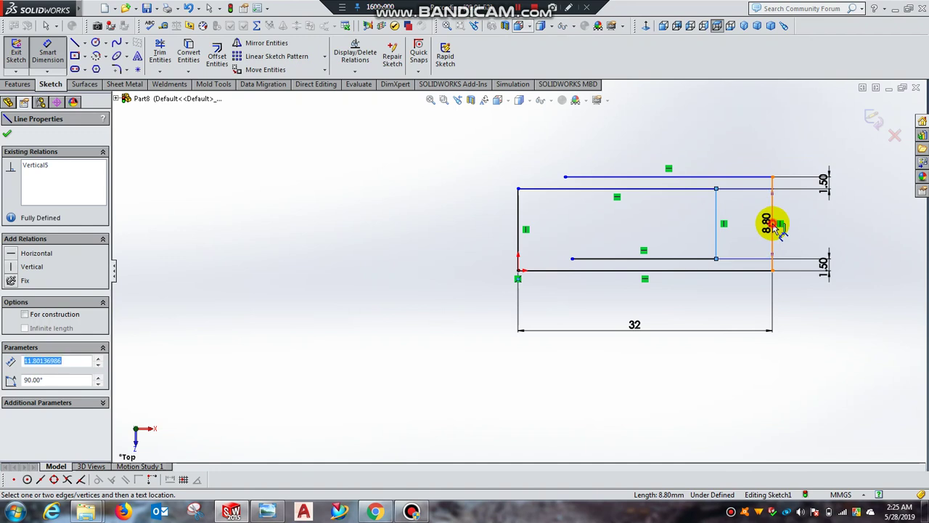
left_click(775, 226)
left_click(736, 307)
type("4")
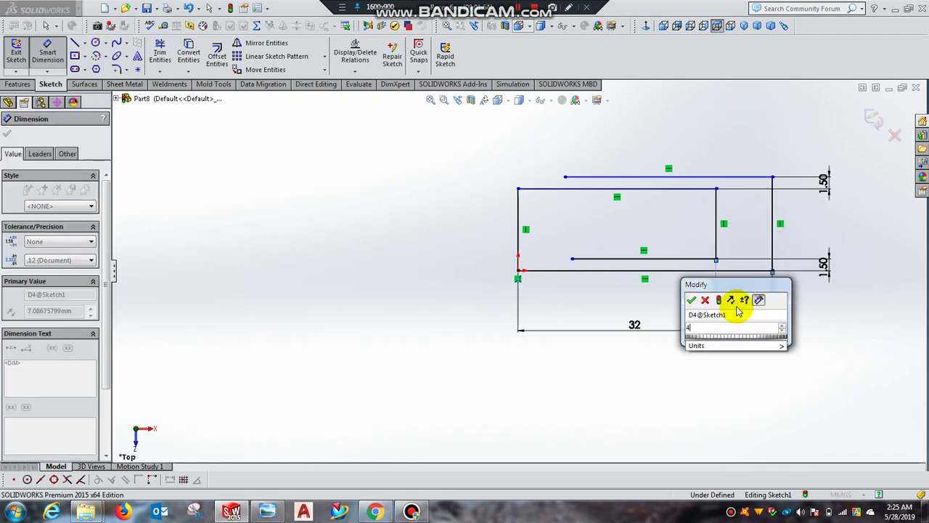
key("Return")
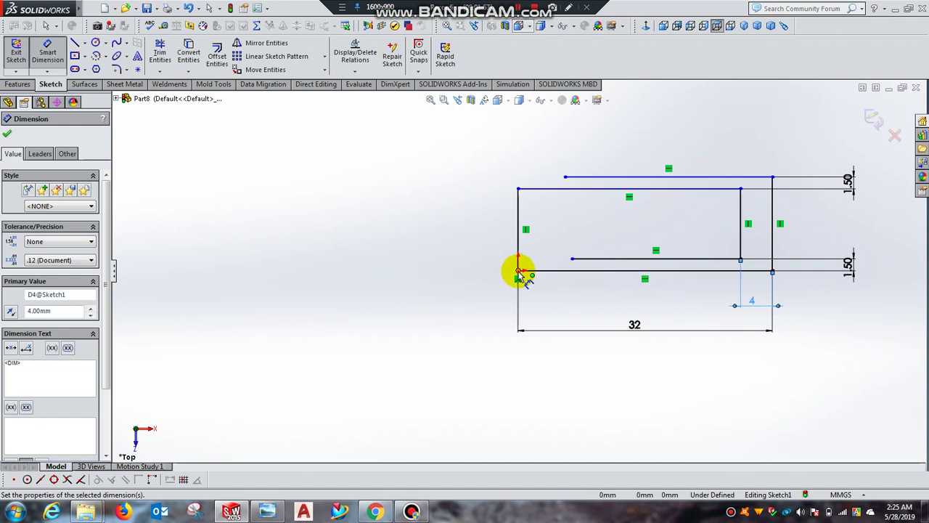
Set the inner line's left end 10 mm from the origin, then select both line endpoints
left_click(572, 259)
left_click(519, 271)
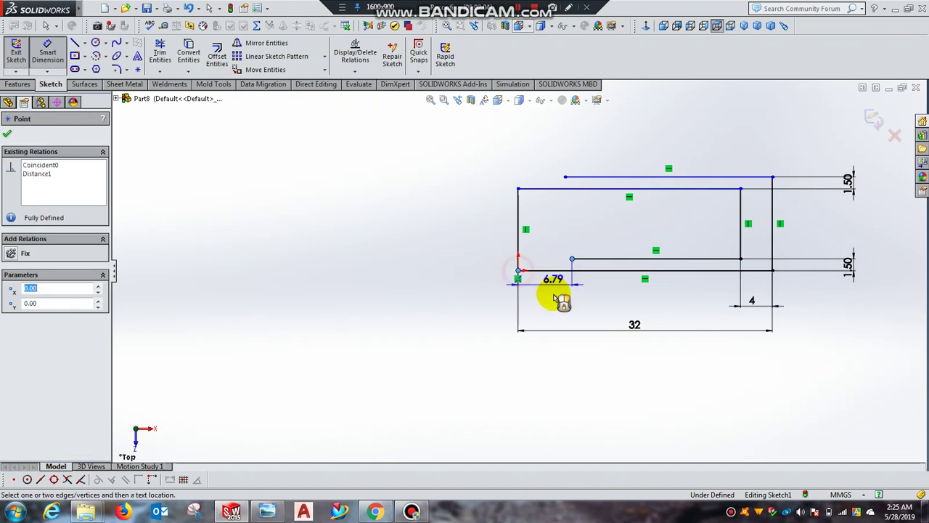
left_click(552, 316)
type("10")
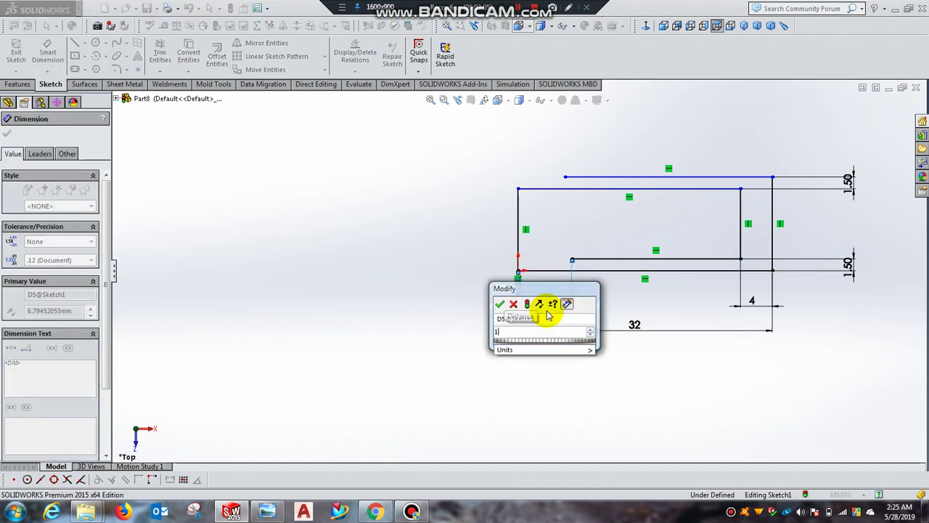
key("Return")
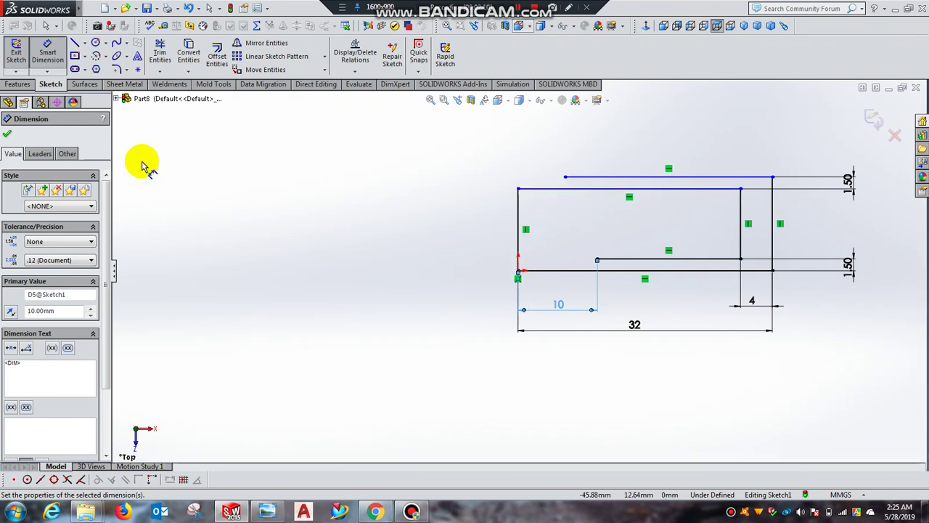
left_click(5, 136)
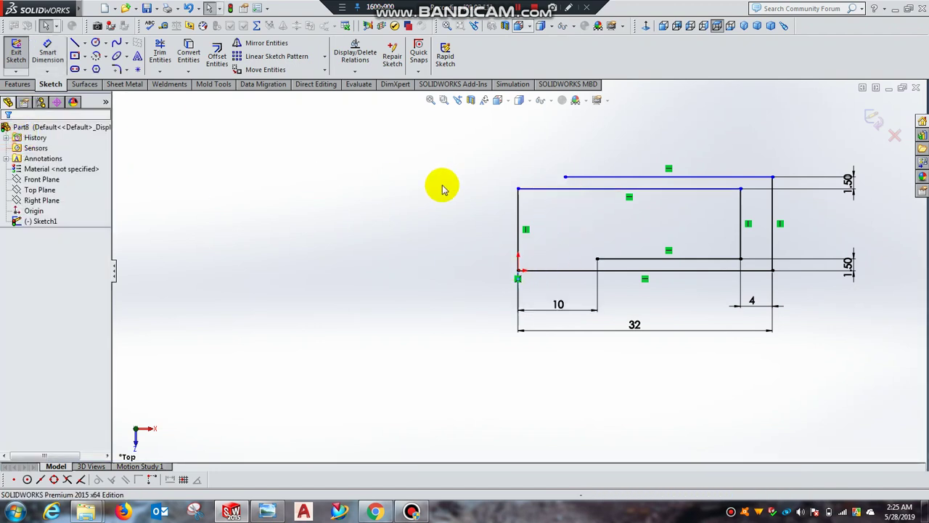
left_click(564, 178)
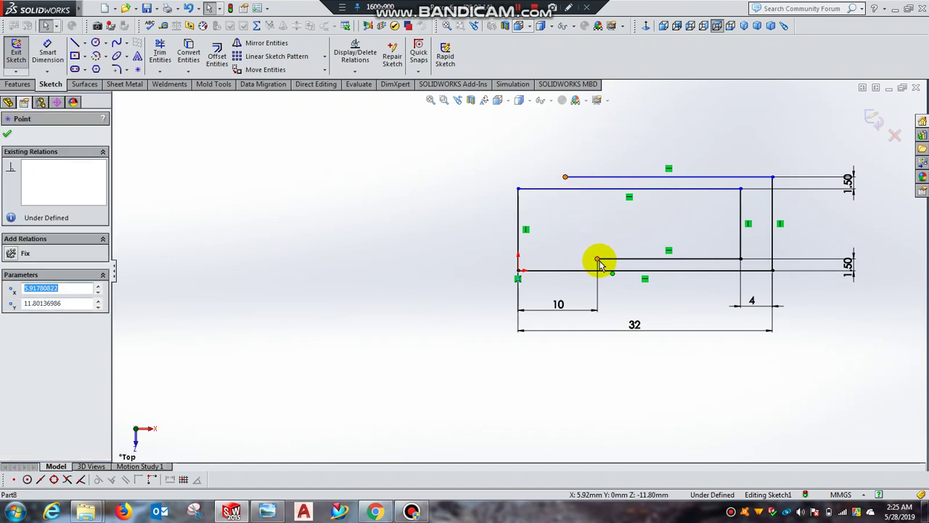
left_click(596, 260)
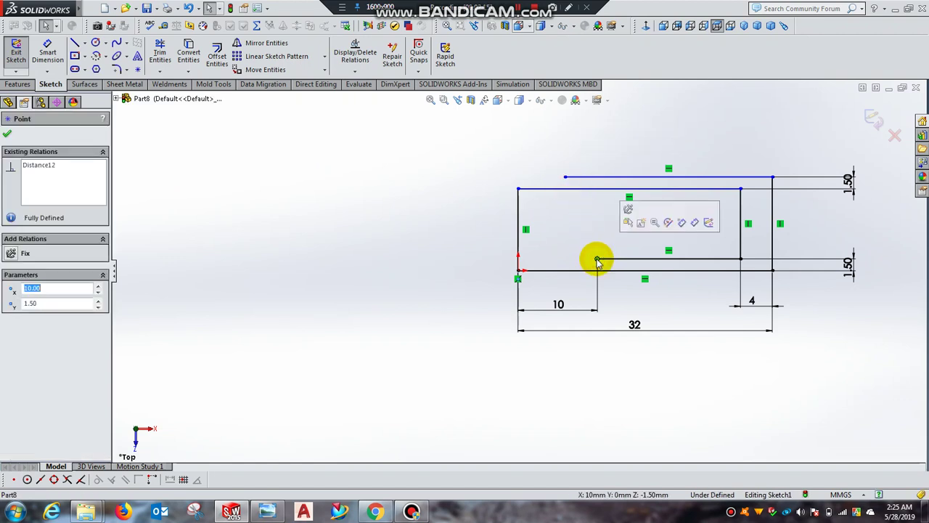
Add a Vertical relation between the top line's left end and the inner line's start, then view the reference
left_click(566, 179, "ctrl")
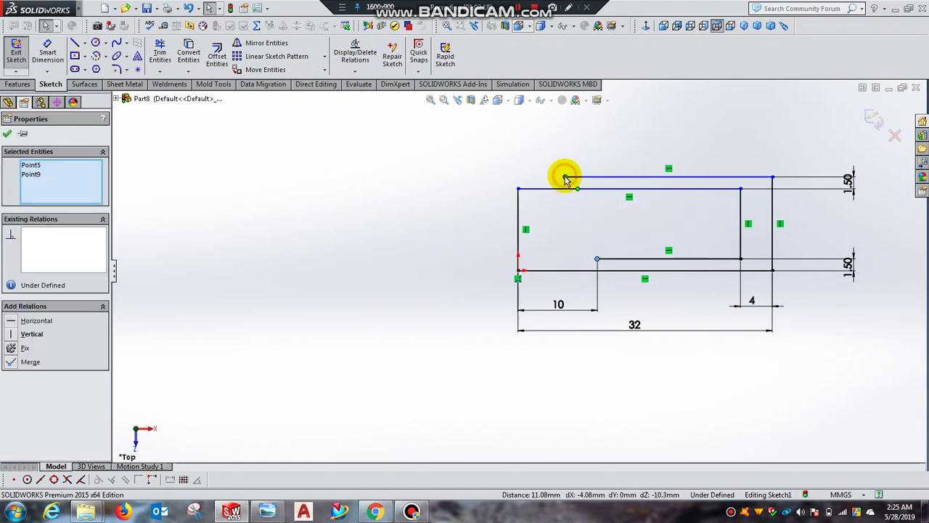
left_click(12, 335)
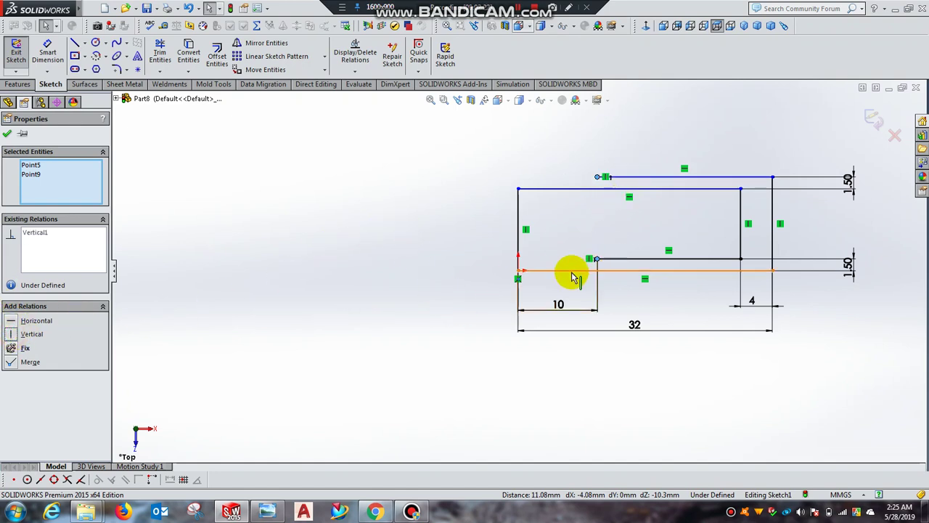
left_click(7, 134)
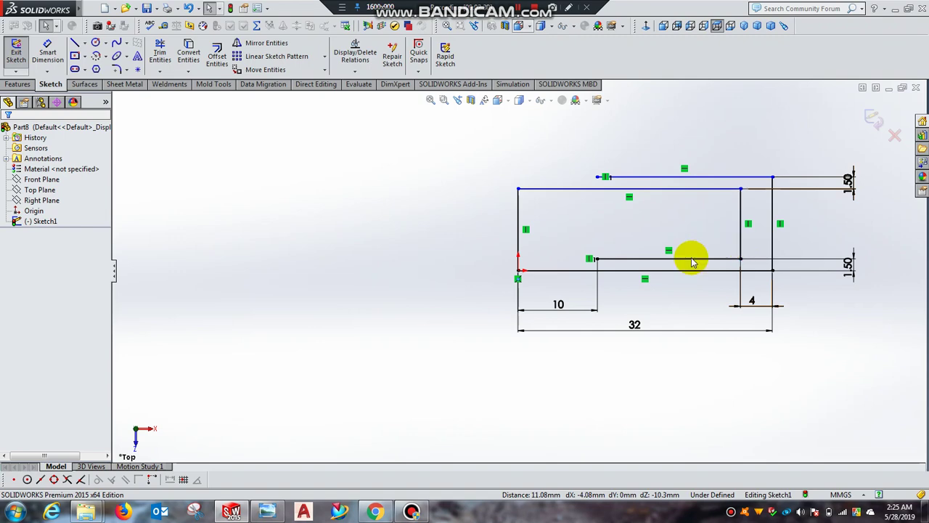
left_click(269, 513)
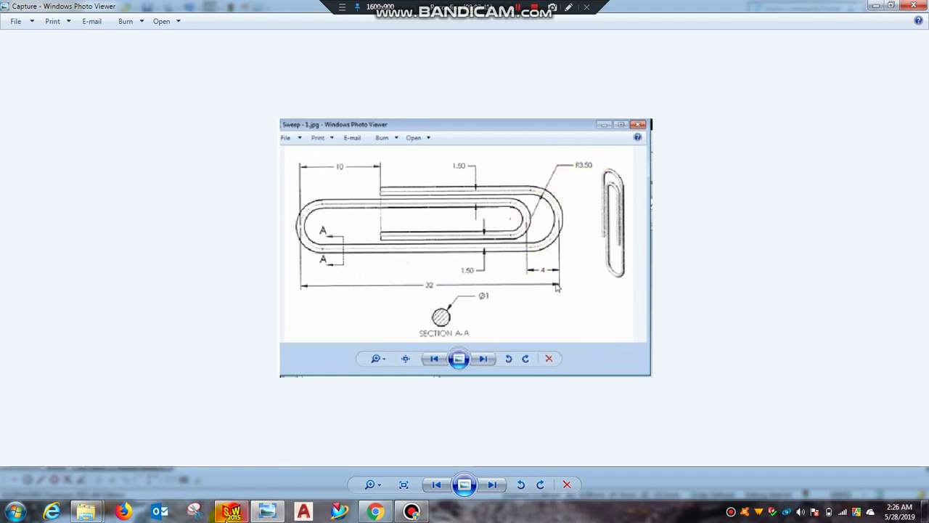
Switch from the reference drawing back to the SOLIDWORKS sketch
left_click(231, 511)
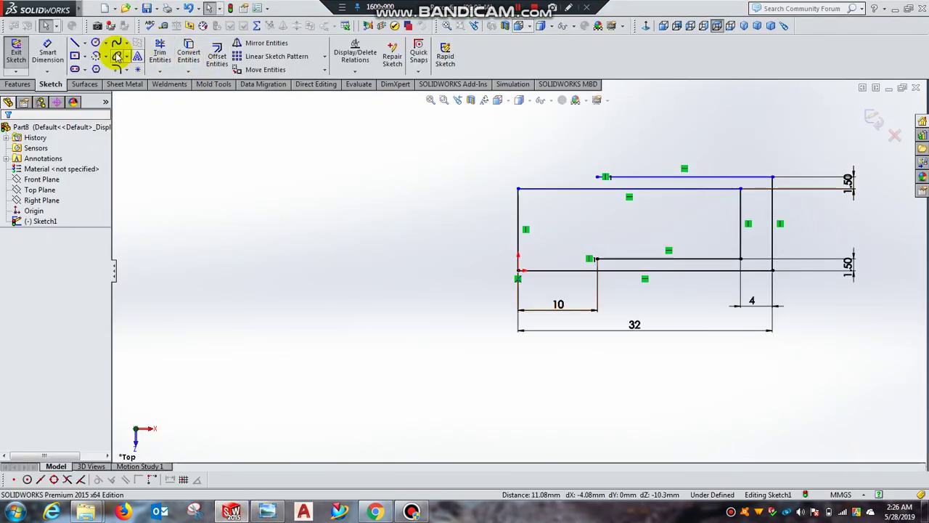
Draw a circle at the path's right end, sized to touch the top line
left_click(95, 46)
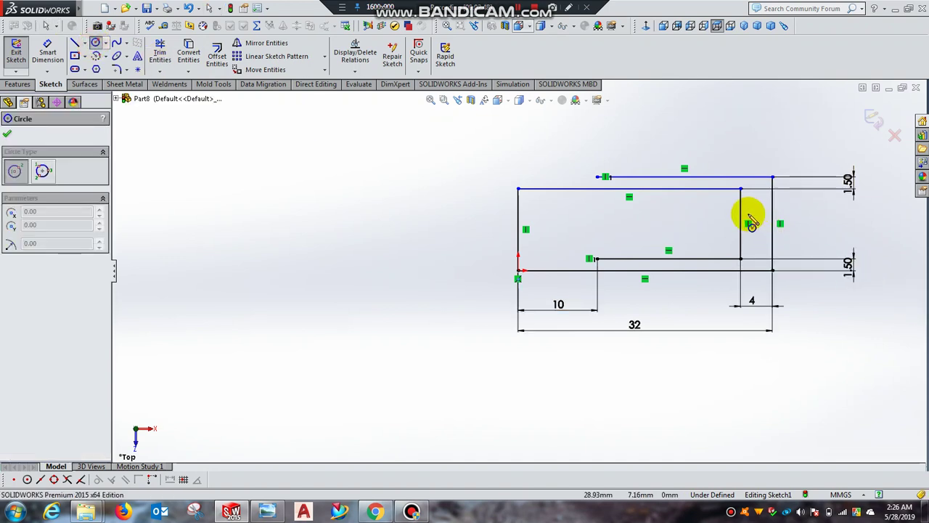
left_click(747, 217)
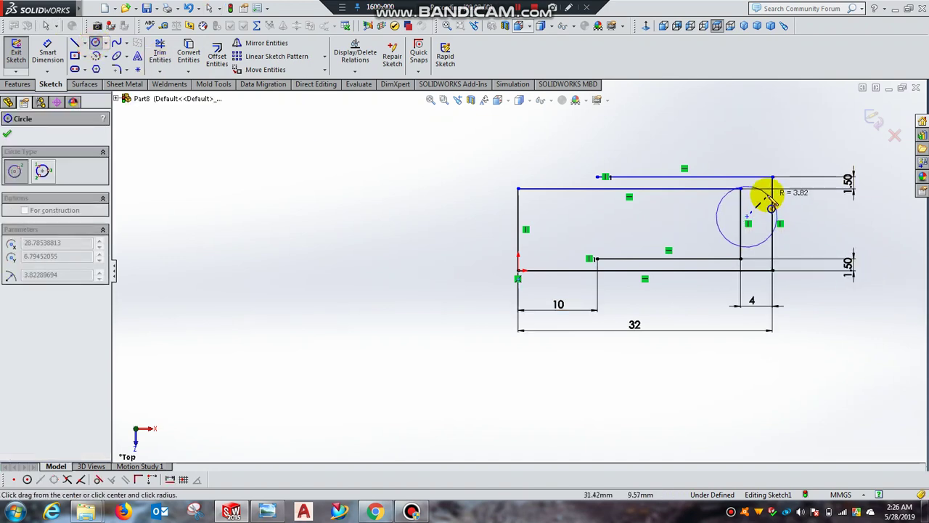
left_click(761, 181)
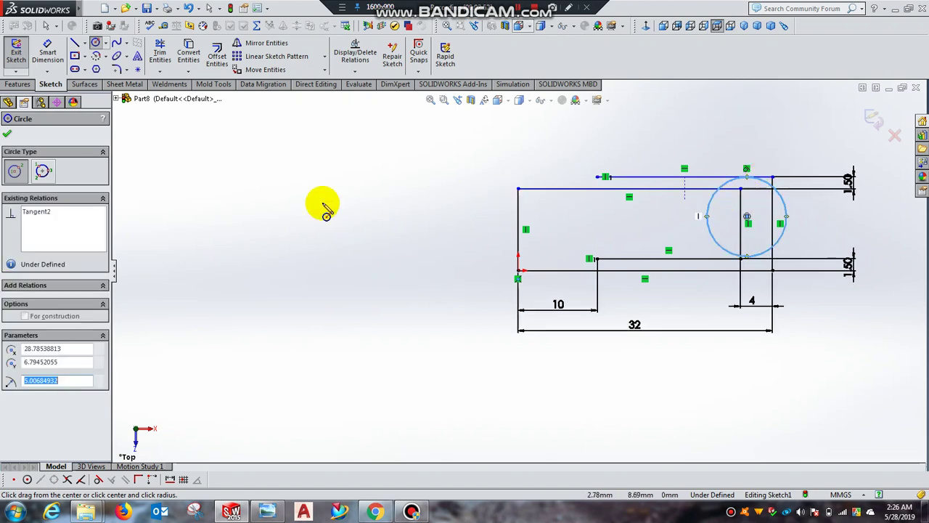
left_click(6, 134)
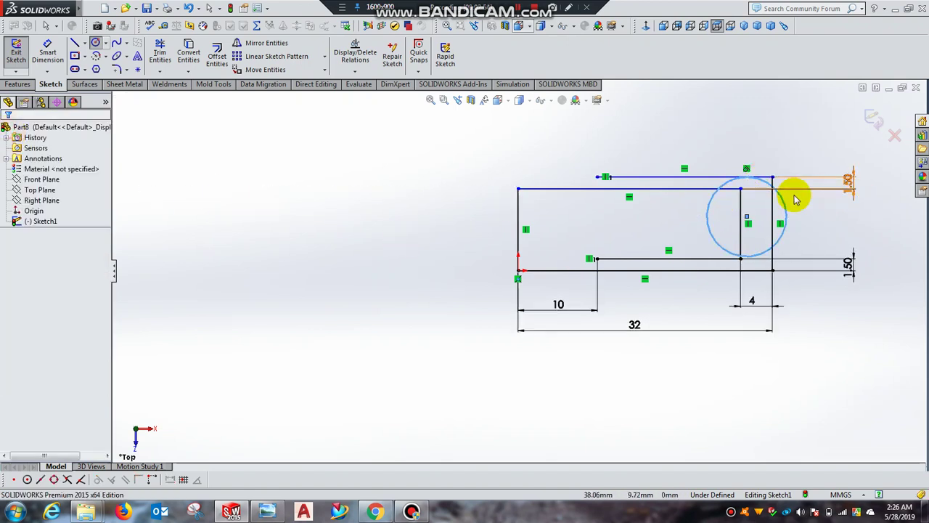
scroll(757, 177, "down", 2)
key("Escape")
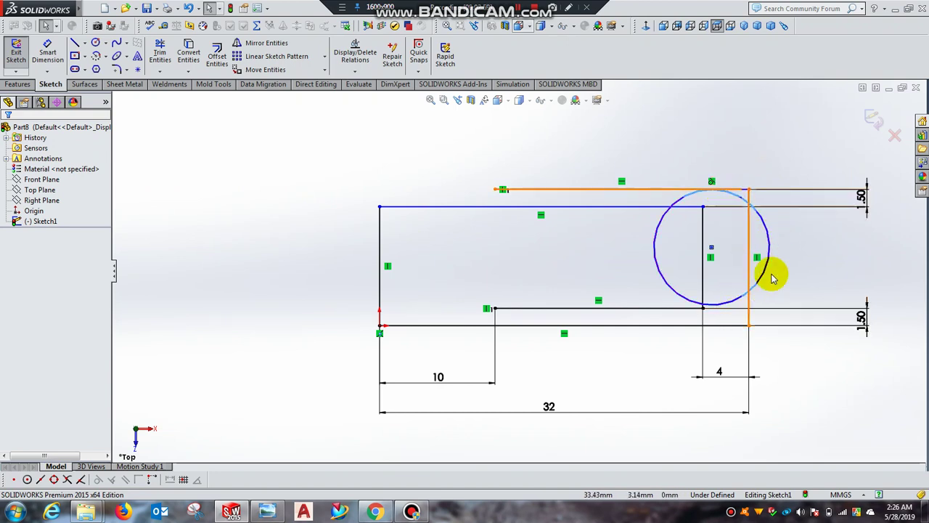
Dimension the circle's diameter as 7 mm
left_click(56, 57)
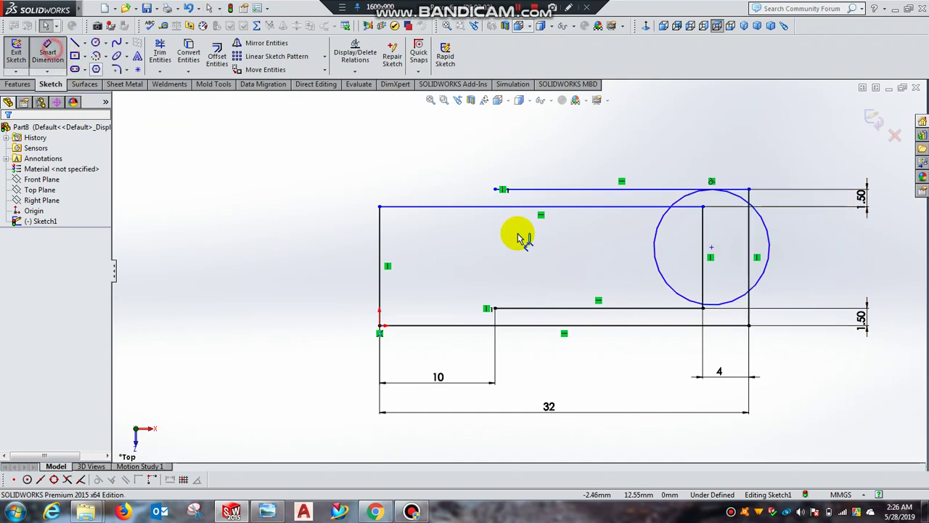
left_click(768, 258)
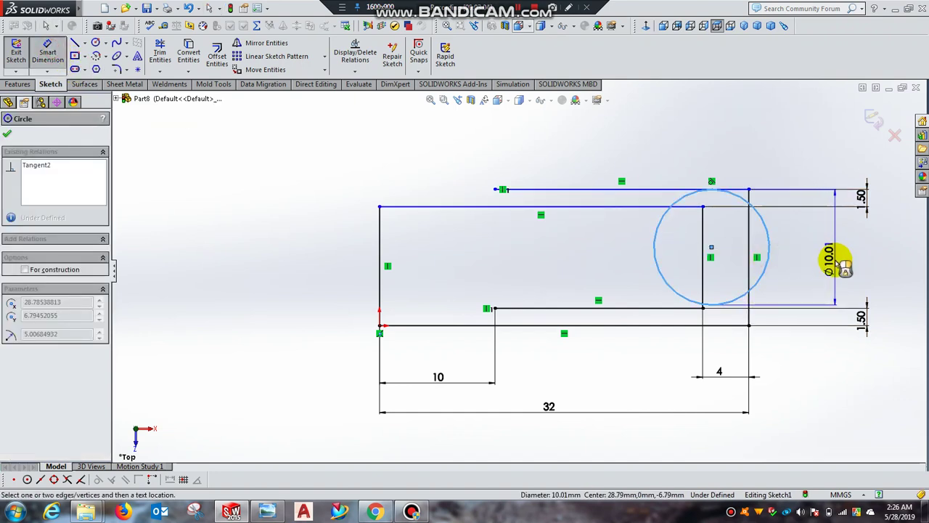
left_click(835, 265)
type("7")
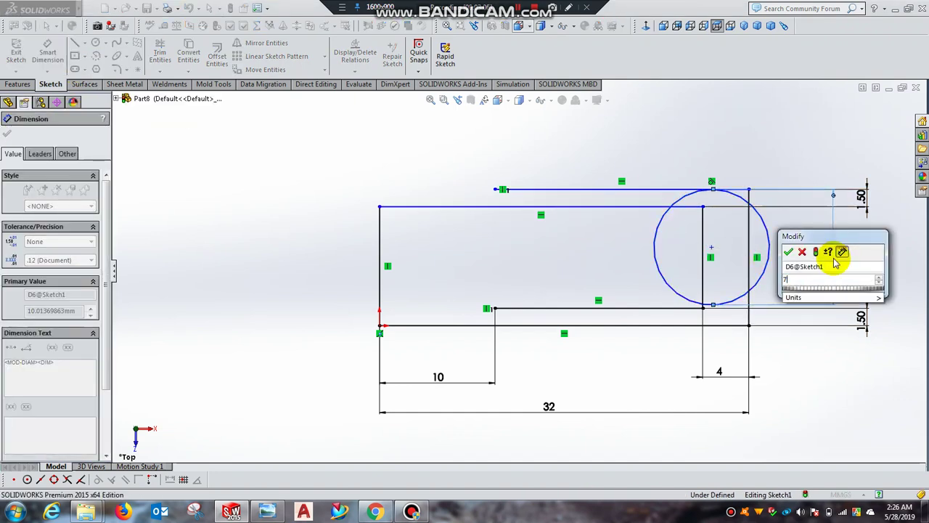
key("Return")
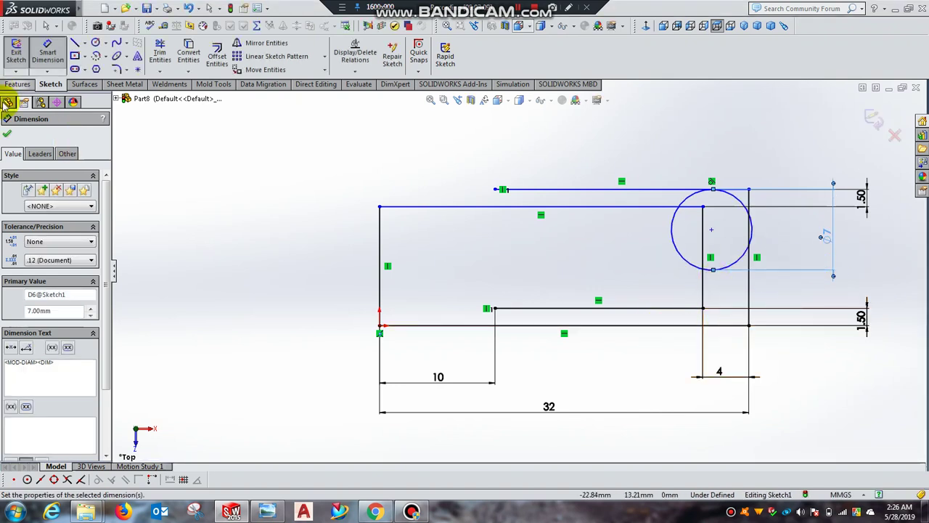
left_click(7, 137)
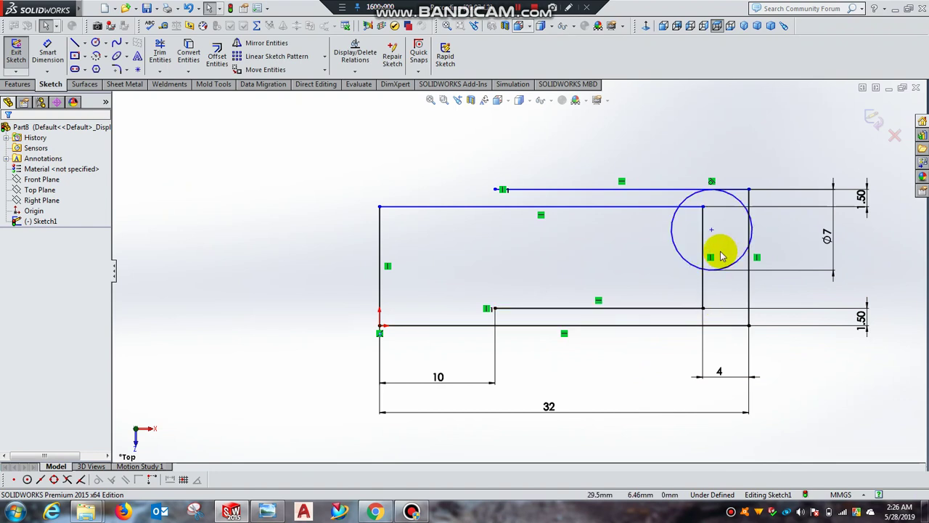
Make the 7 mm circle tangent to the right vertical edge line
left_click(749, 202)
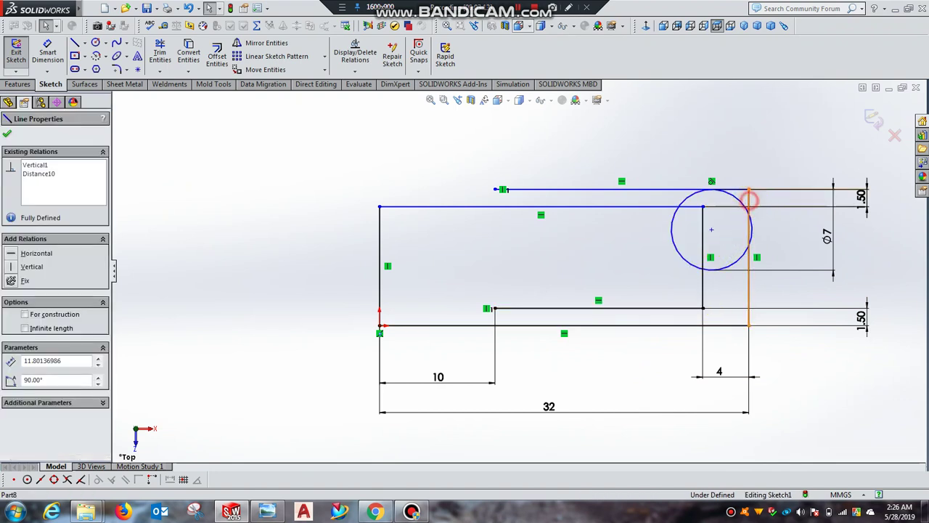
left_click(739, 263, "ctrl")
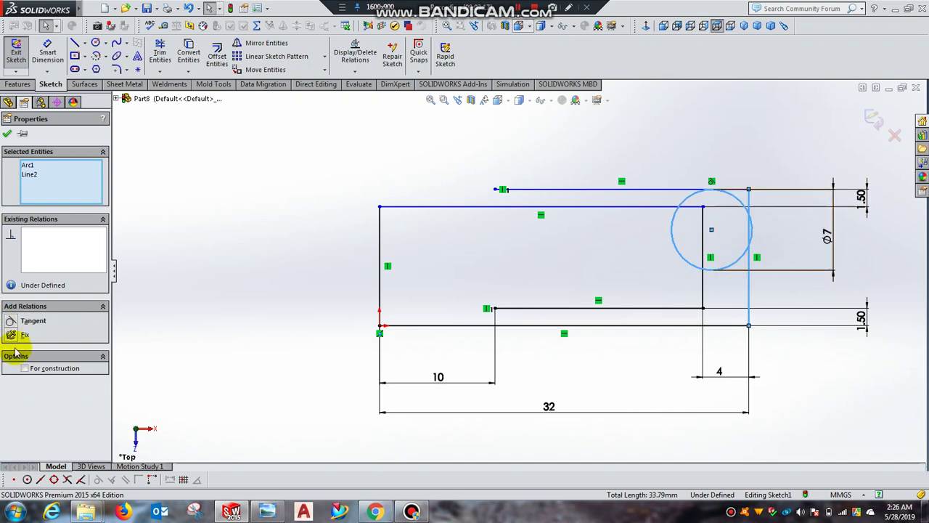
left_click(11, 323)
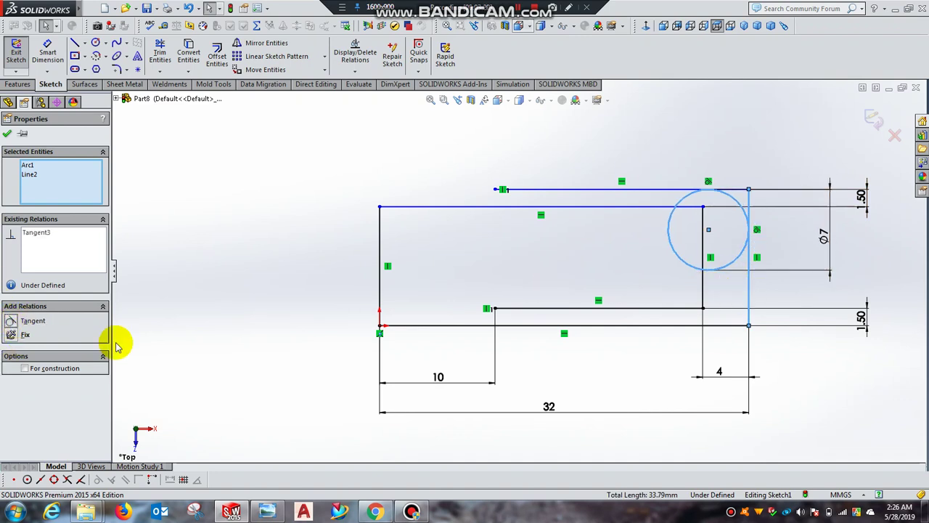
left_click(7, 133)
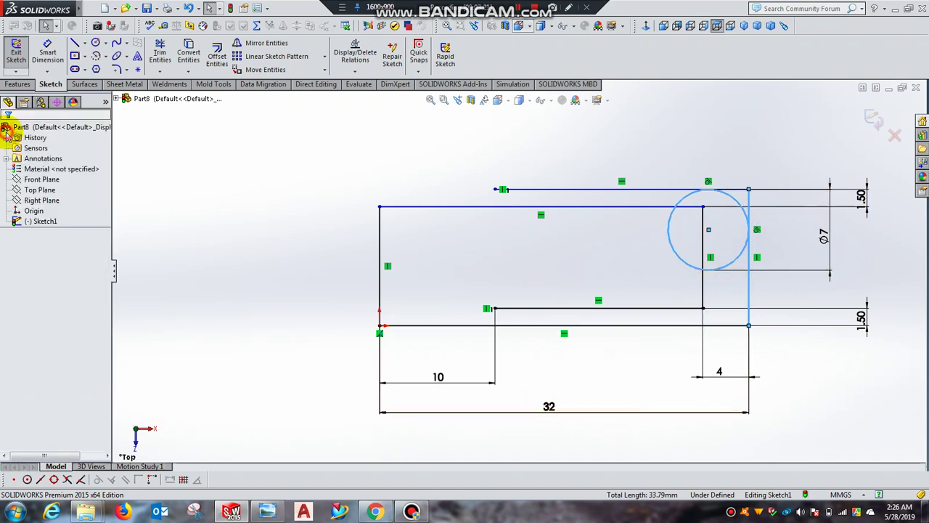
Make the 7 mm circle tangent to the bottom line
left_click(690, 269)
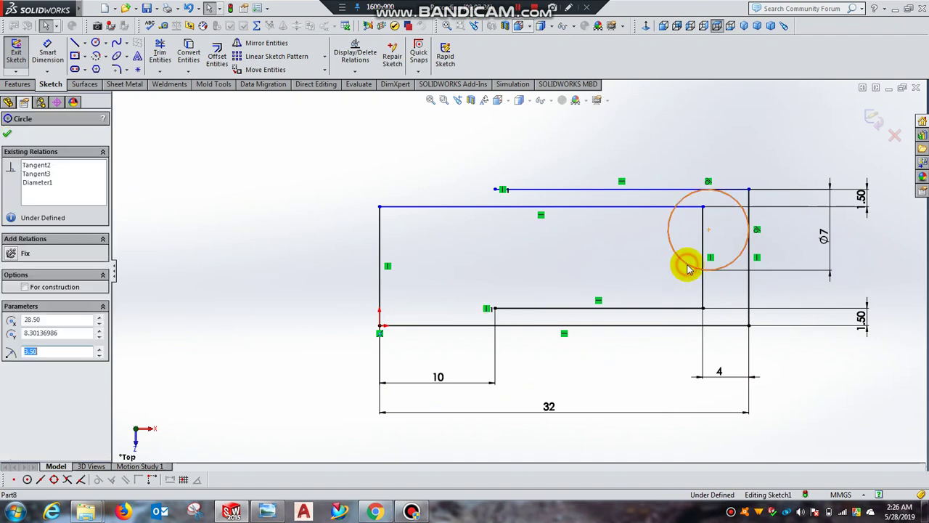
left_click(681, 326, "ctrl")
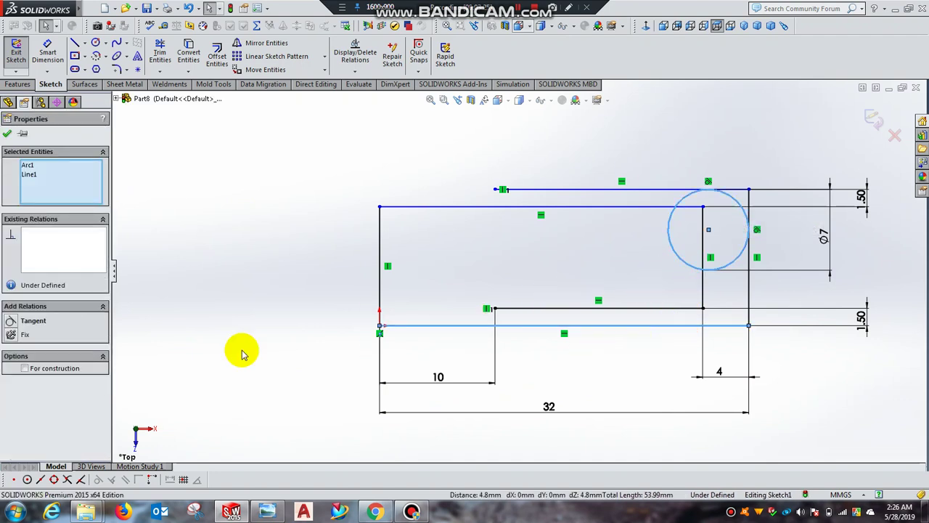
left_click(11, 323)
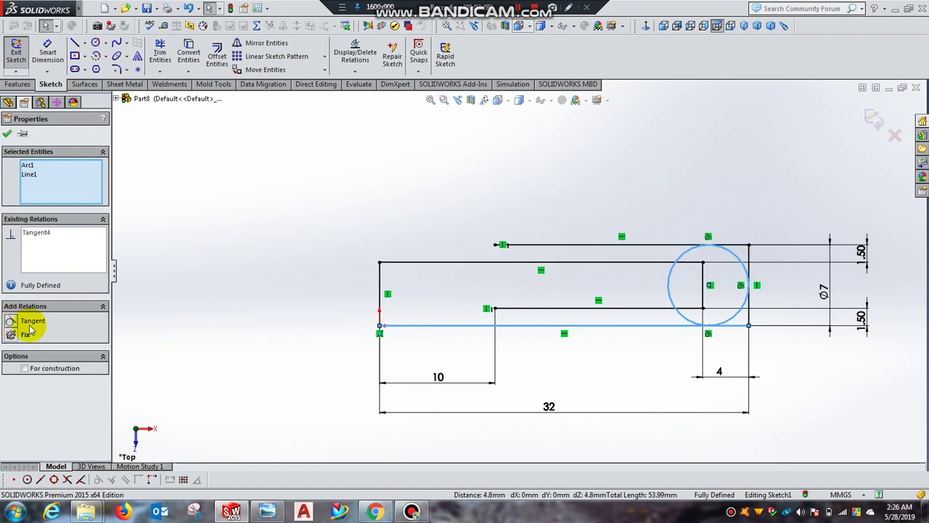
left_click(6, 134)
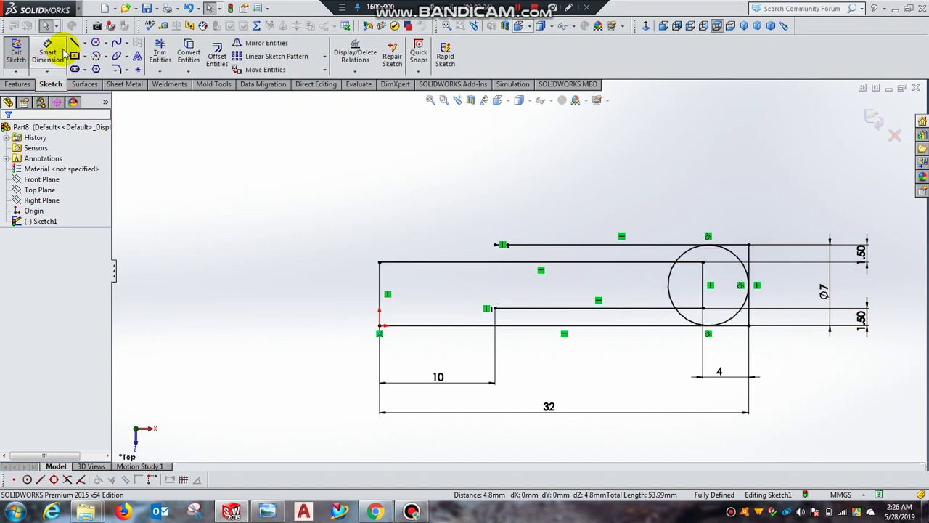
Draw a small circle inside the 7 mm circle, touching the short vertical line
left_click(95, 43)
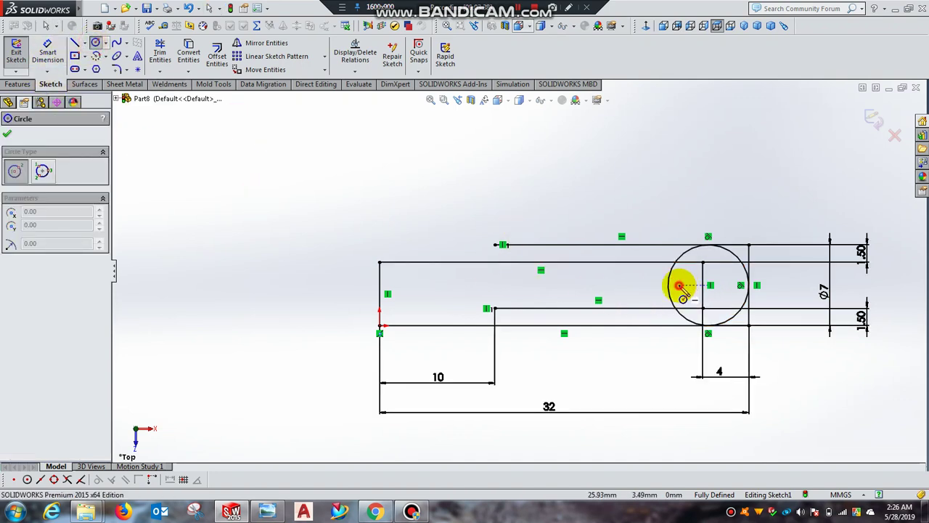
left_click(679, 285)
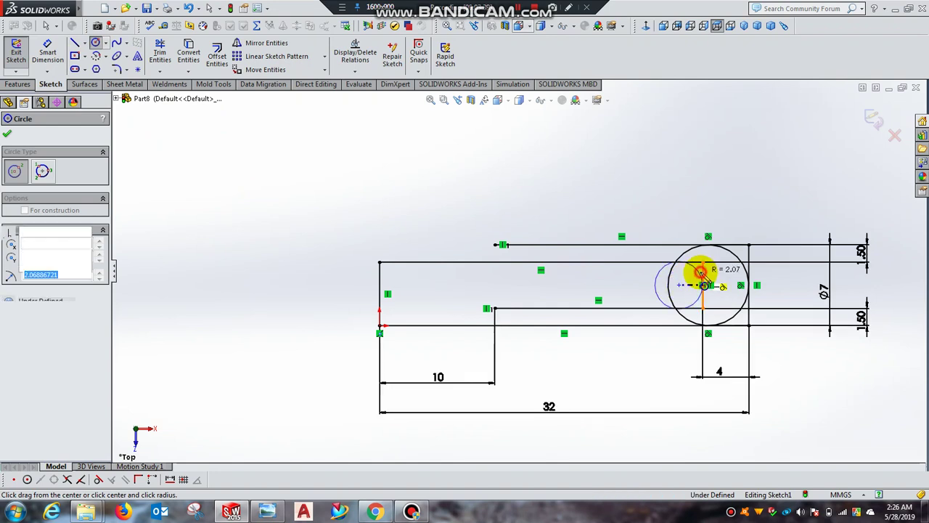
left_click(703, 285)
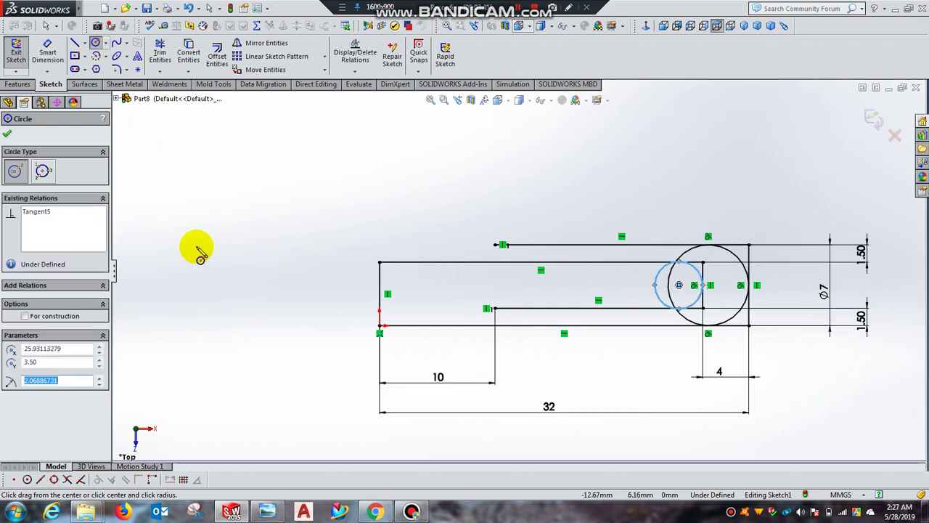
left_click(7, 135)
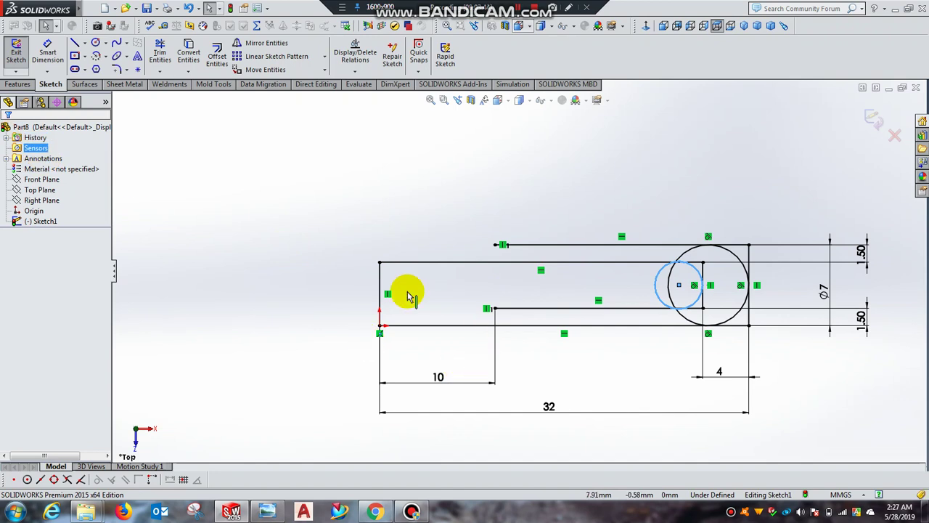
Draw a circle at the path's left end, sized to touch the top line
left_click(98, 43)
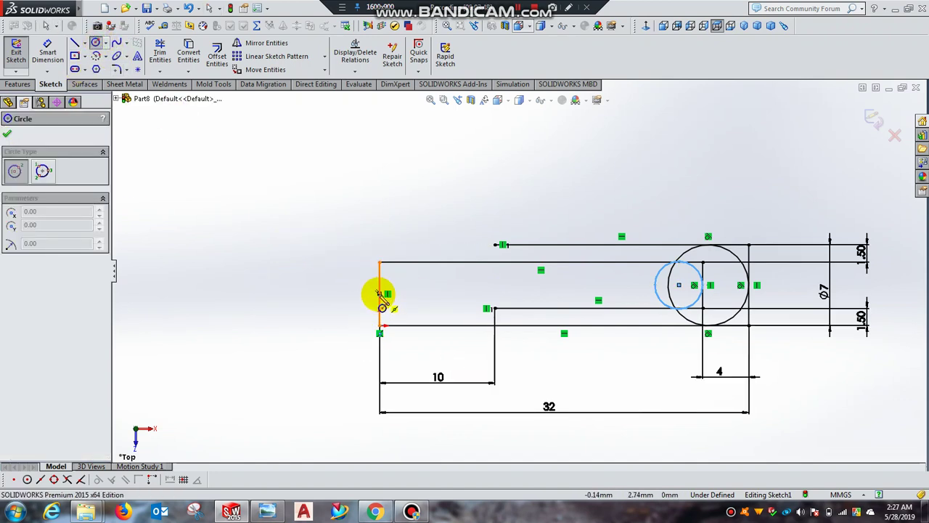
left_click(408, 293)
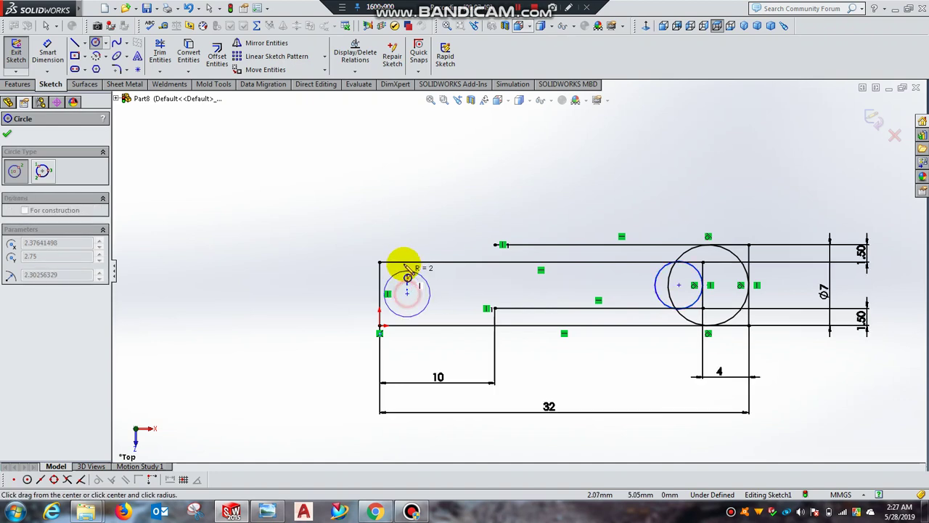
left_click(407, 263)
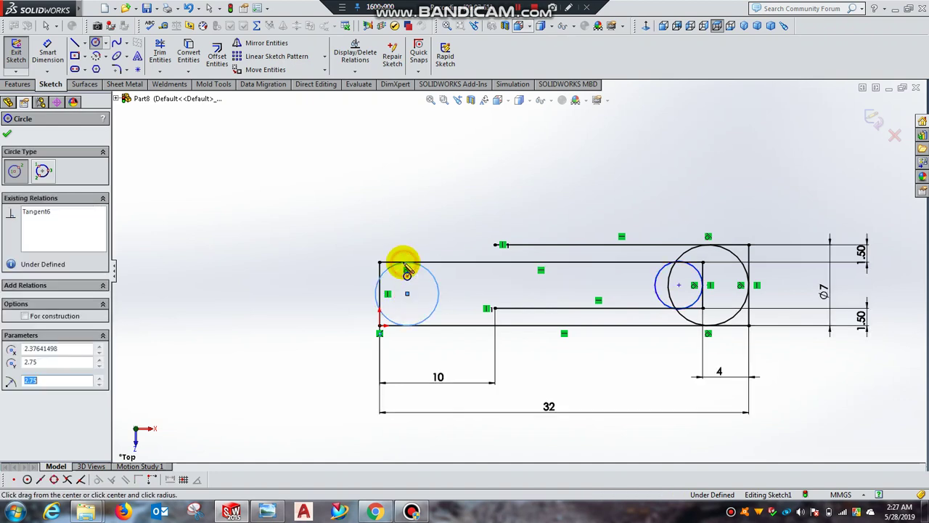
left_click(9, 136)
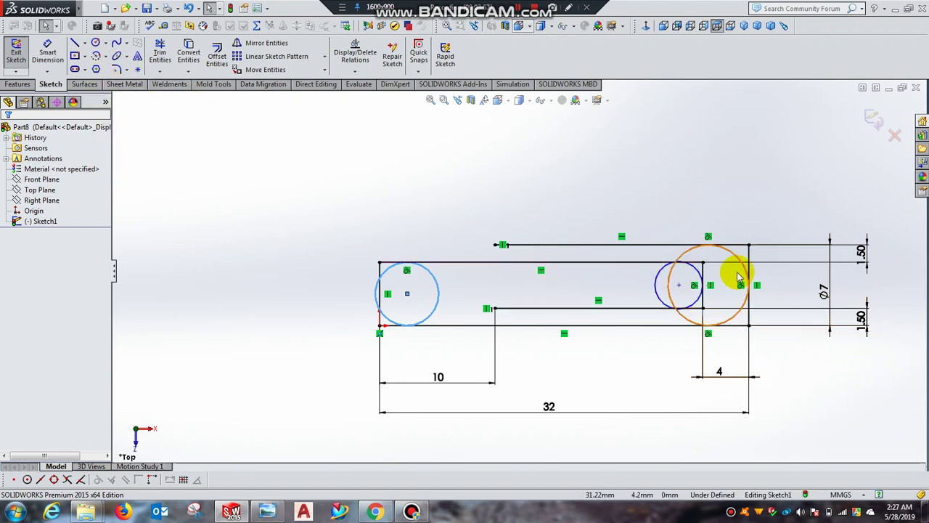
Make the small right-loop circle tangent to the upper inner line
scroll(736, 276, "down", 4)
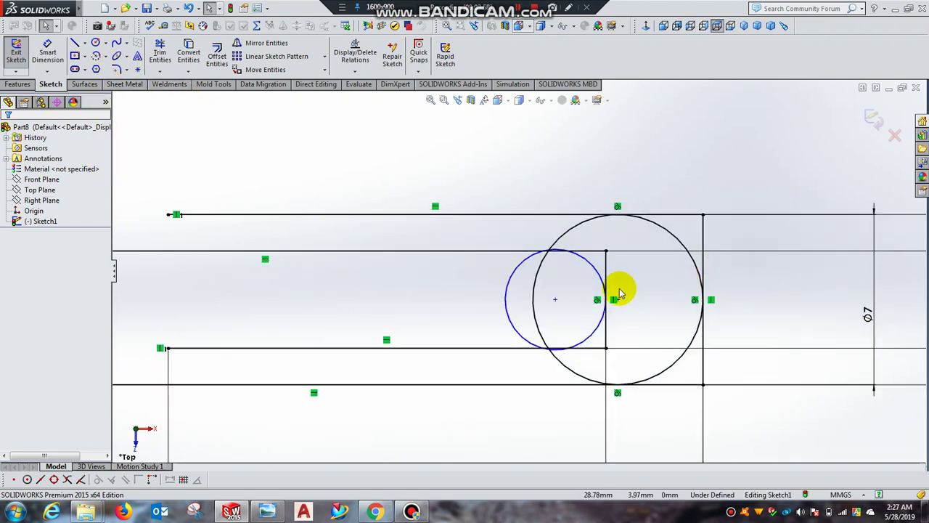
left_click(522, 268)
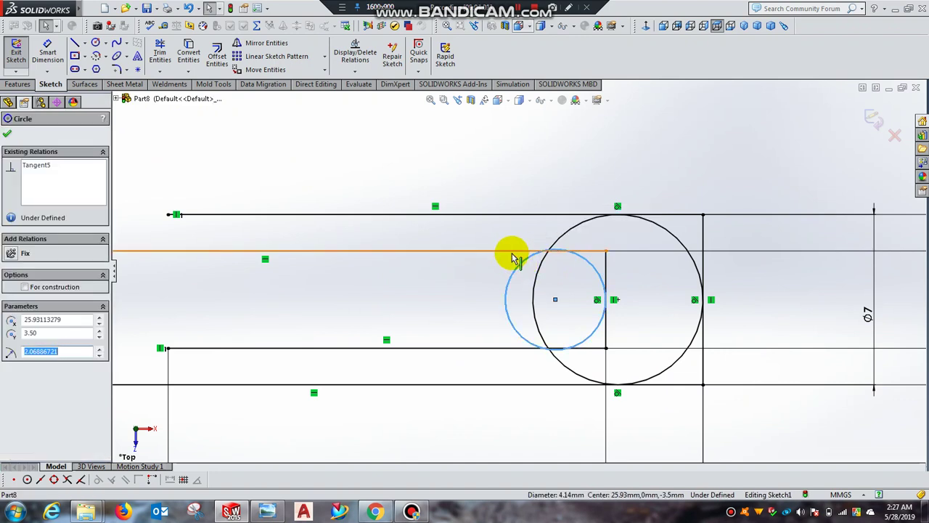
left_click(513, 253, "ctrl")
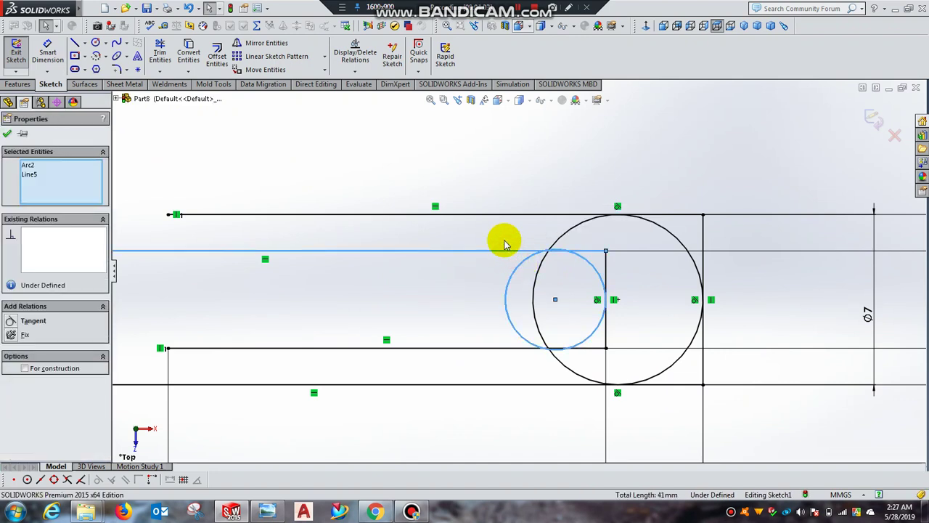
left_click(10, 320)
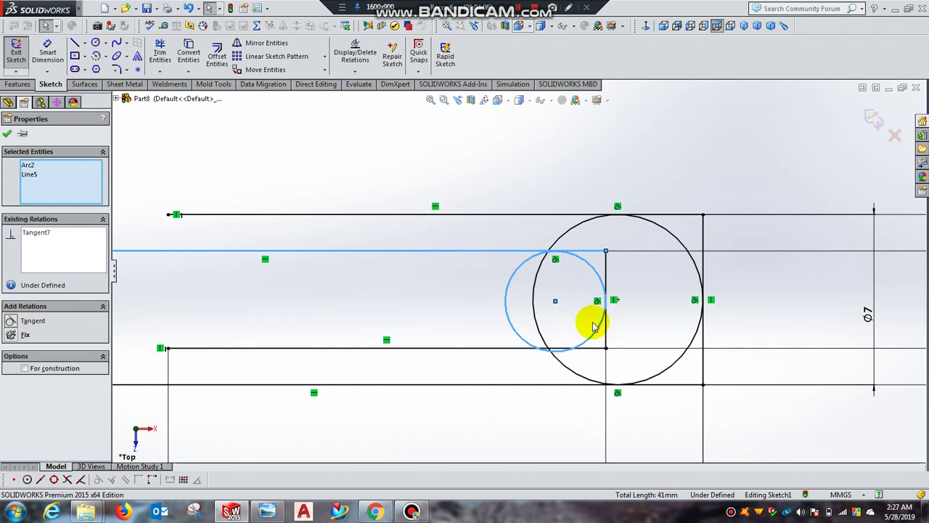
left_click(8, 135)
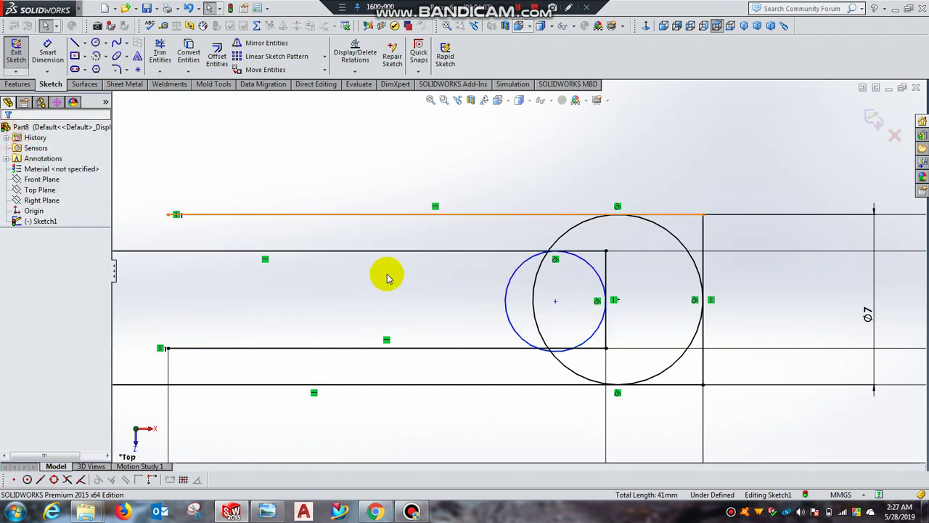
Make the small circle tangent to the lower inner line
left_click(595, 336)
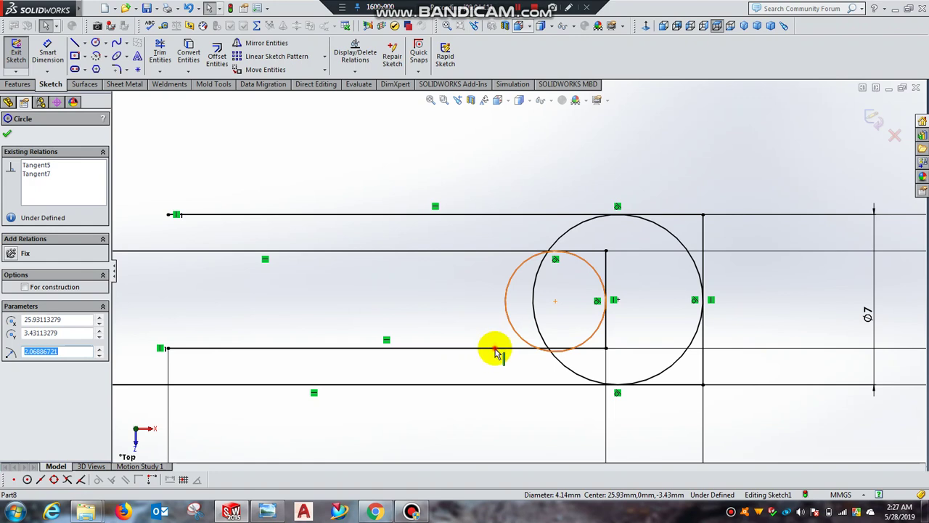
left_click(496, 352, "ctrl")
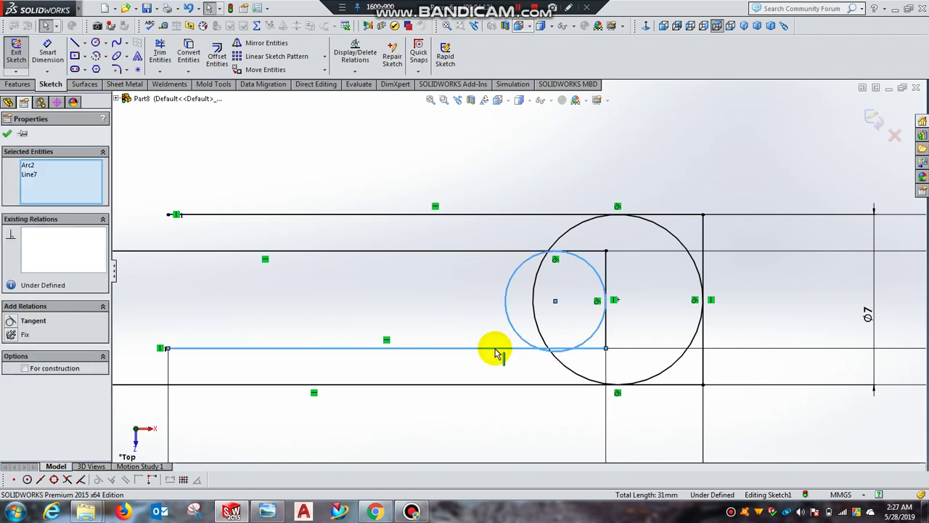
left_click(11, 322)
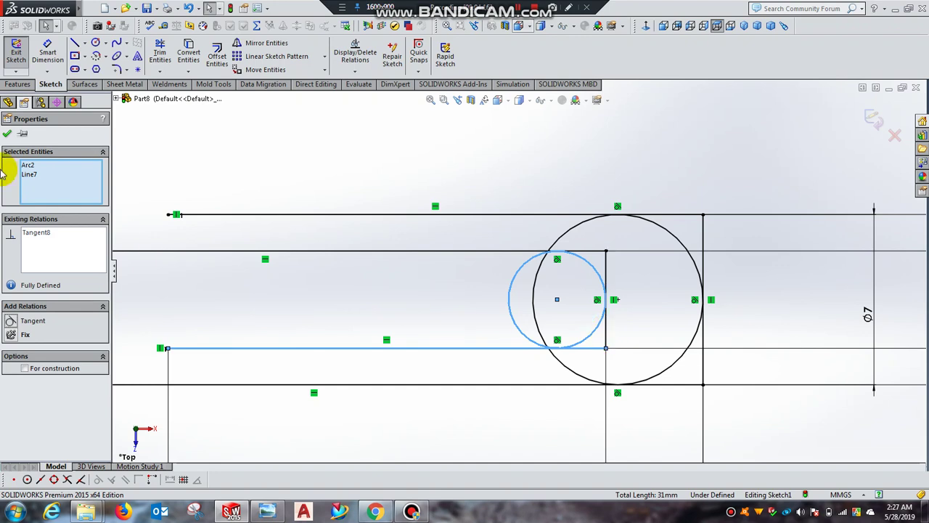
left_click(9, 135)
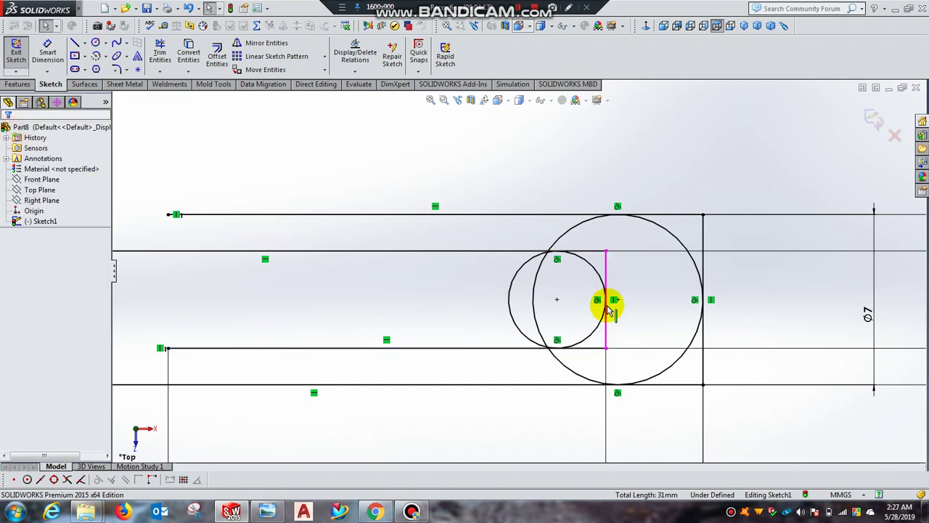
Inspect the relation between the short vertical line and the small circle
left_click(607, 331)
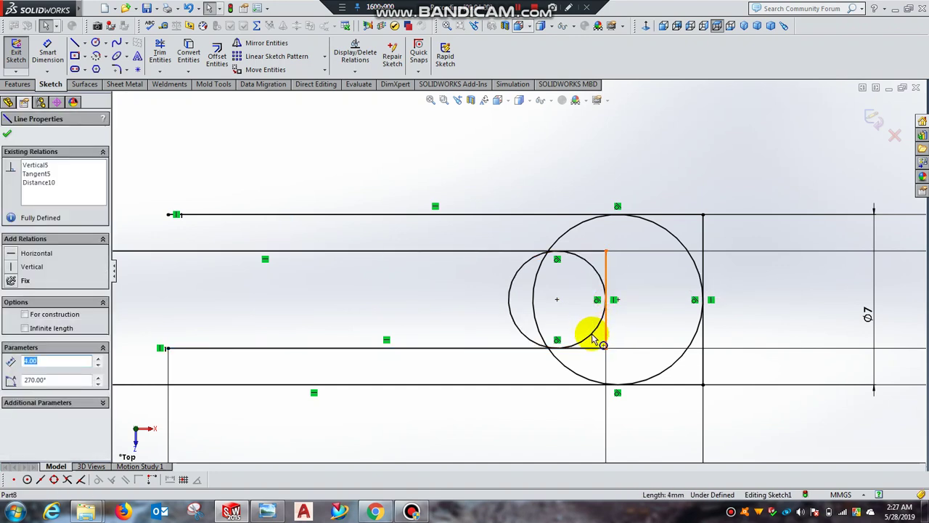
left_click(593, 337, "ctrl")
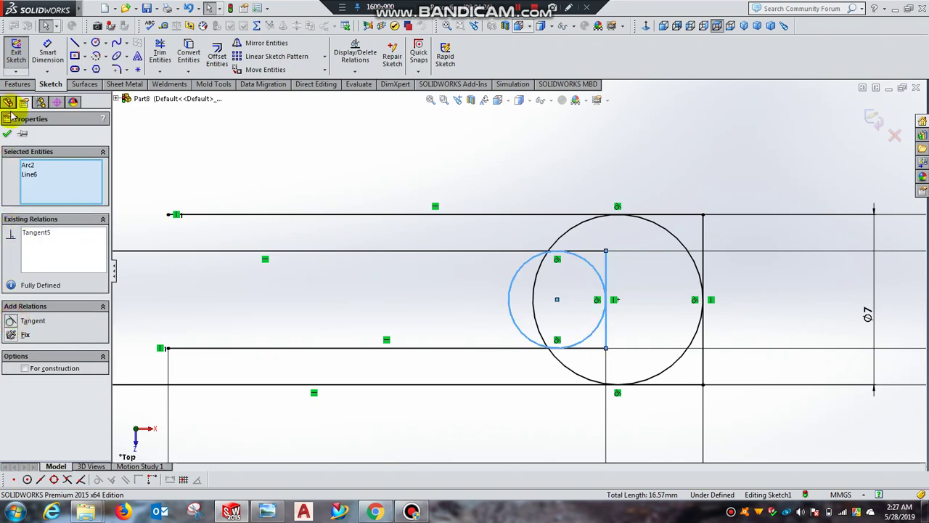
left_click(8, 135)
scroll(711, 342, "down", 2)
Make the left-end circle tangent to the left vertical line
scroll(731, 353, "up", 4)
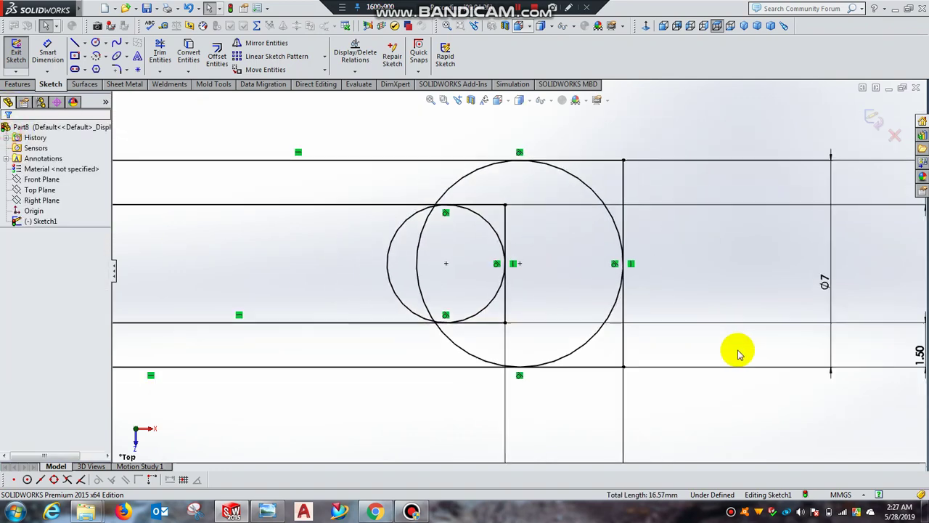
scroll(888, 353, "up", 2)
scroll(162, 270, "down", 4)
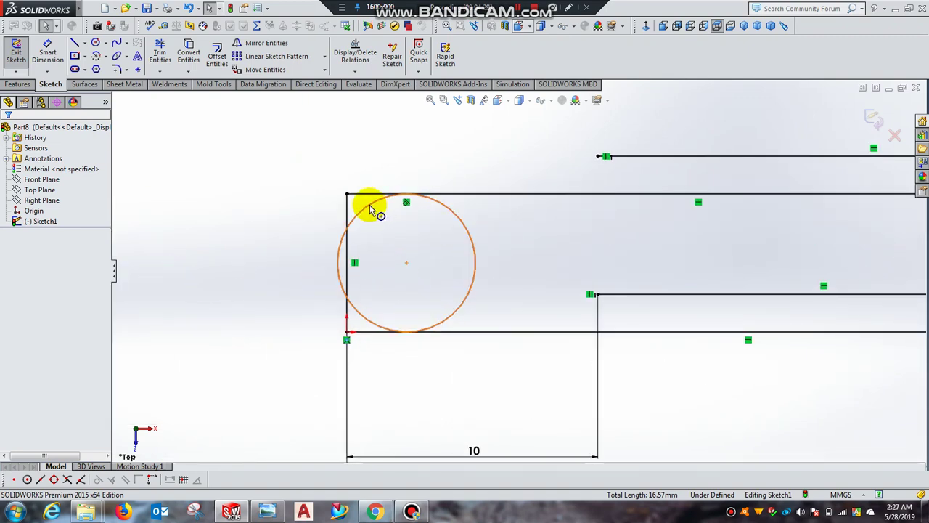
left_click(369, 207)
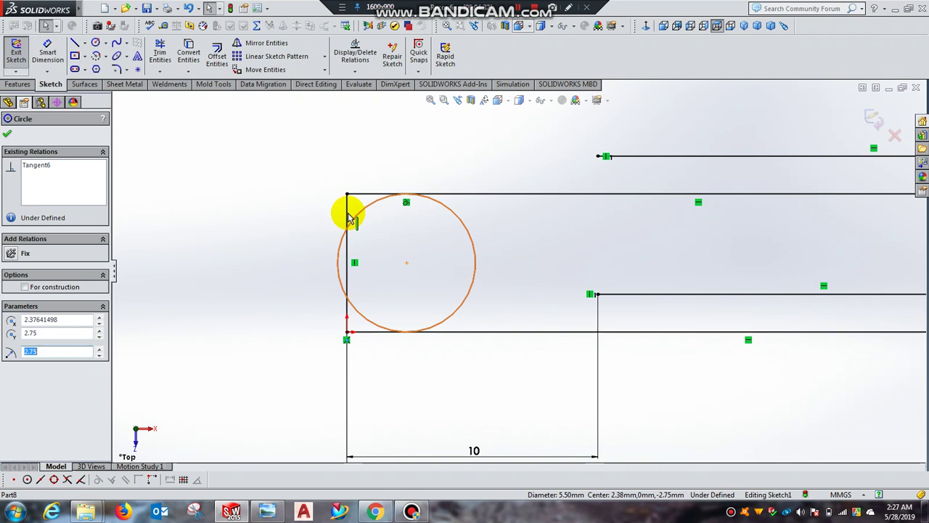
left_click(347, 215, "ctrl")
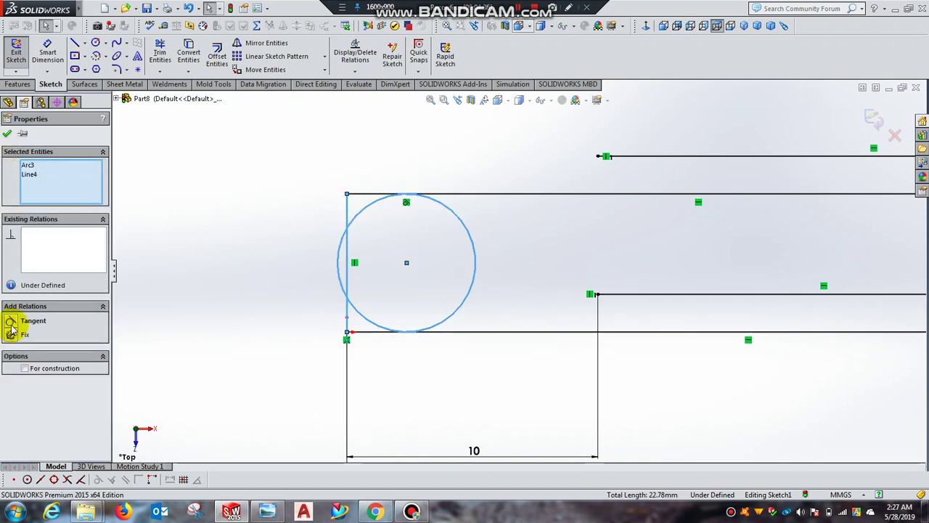
left_click(10, 321)
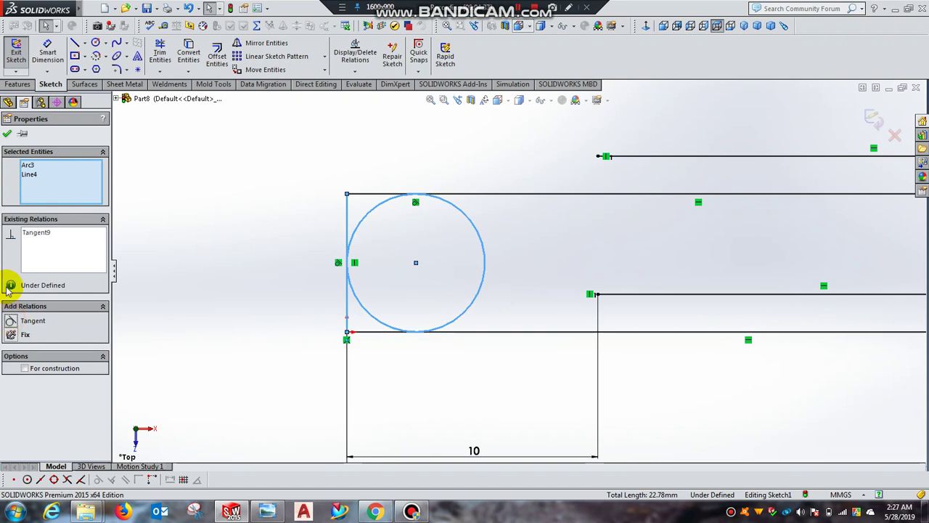
left_click(7, 136)
Make the left-end circle tangent to the bottom line
left_click(481, 249)
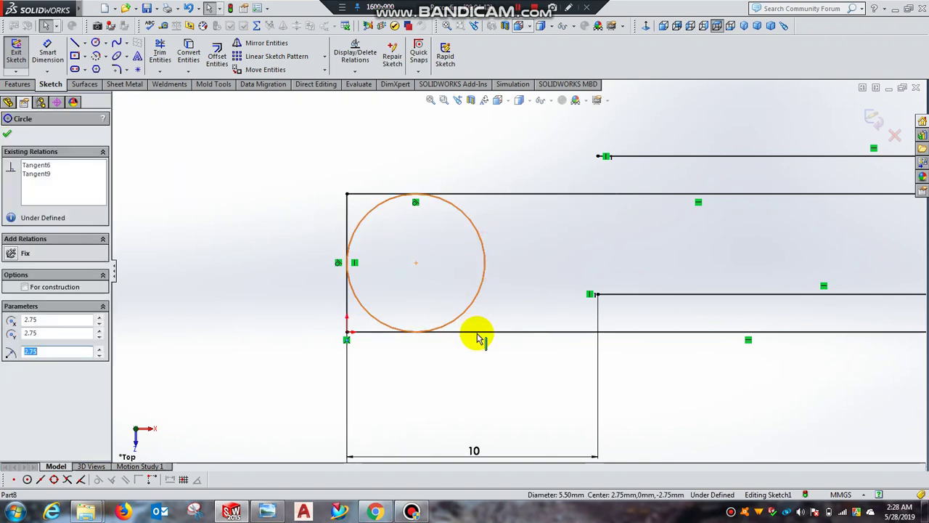
left_click(478, 333, "ctrl")
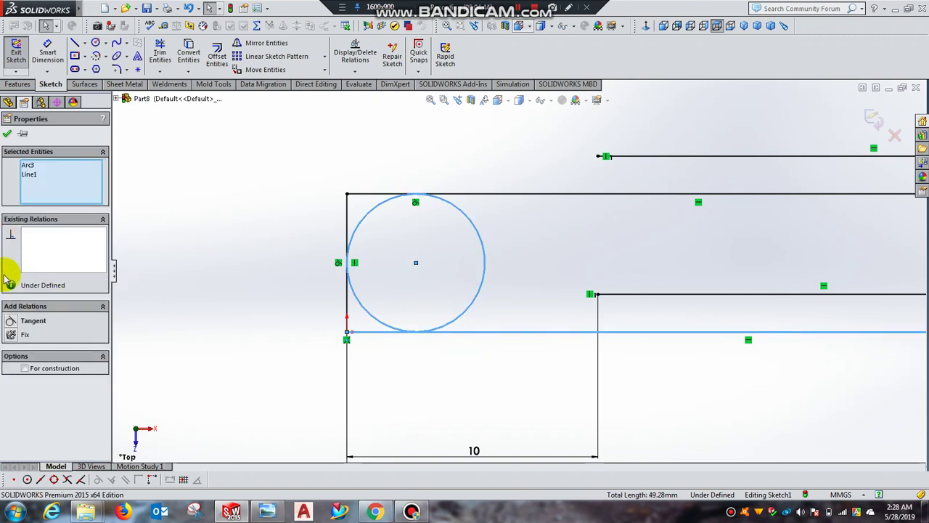
left_click(11, 325)
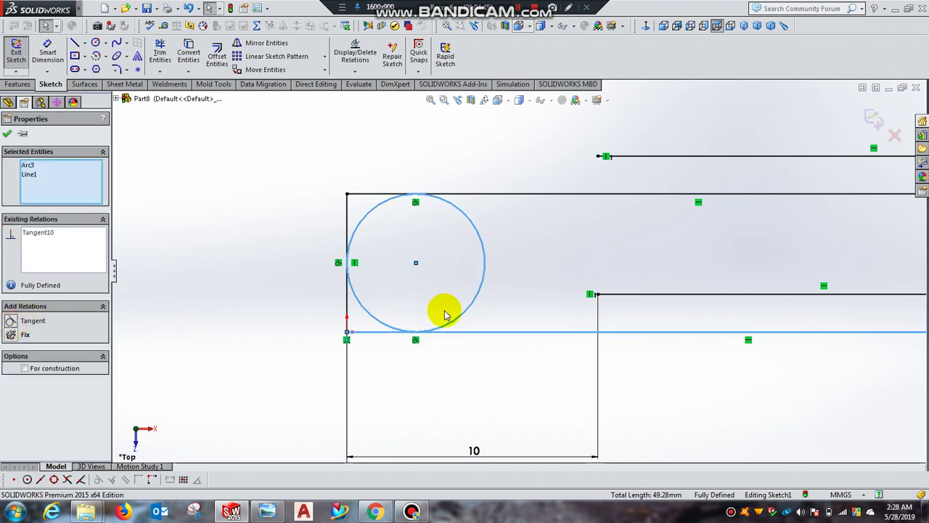
left_click(8, 135)
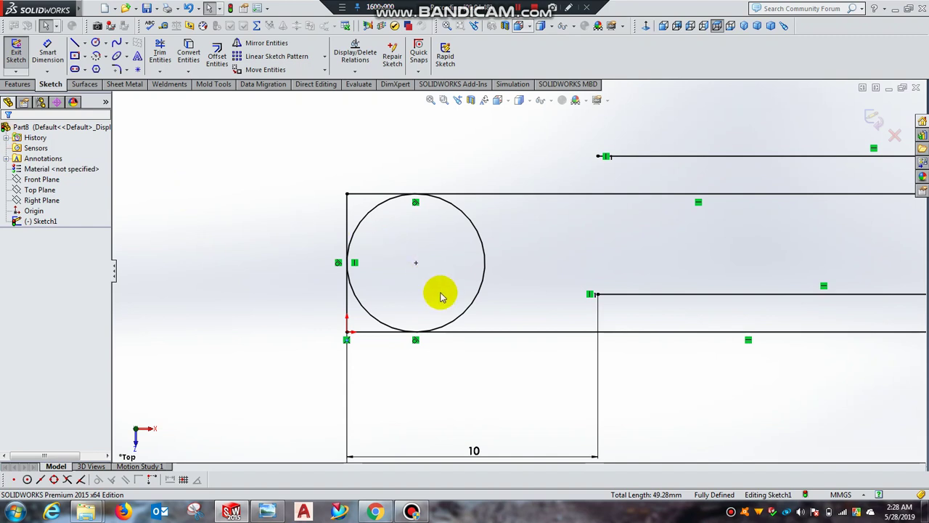
Check the left-end circle's tangency with the top line and clear the selection
left_click(462, 314)
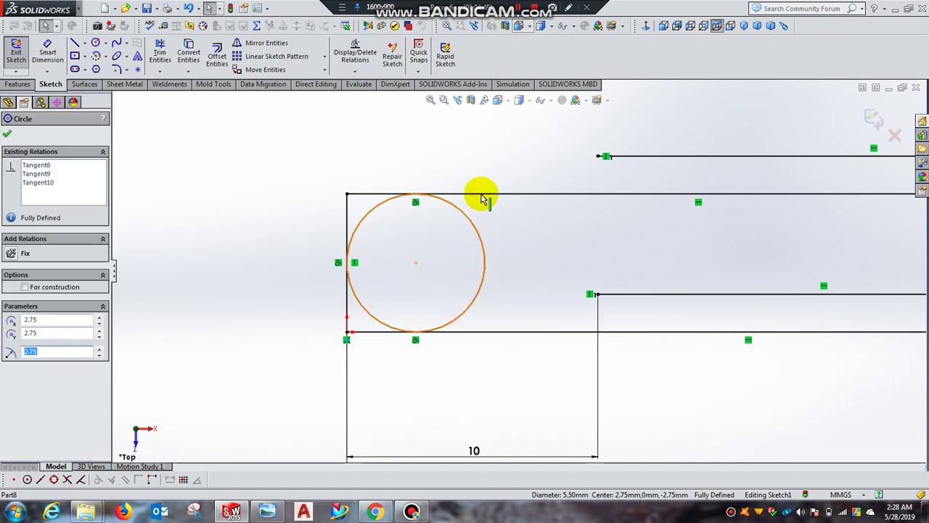
left_click(482, 194, "ctrl")
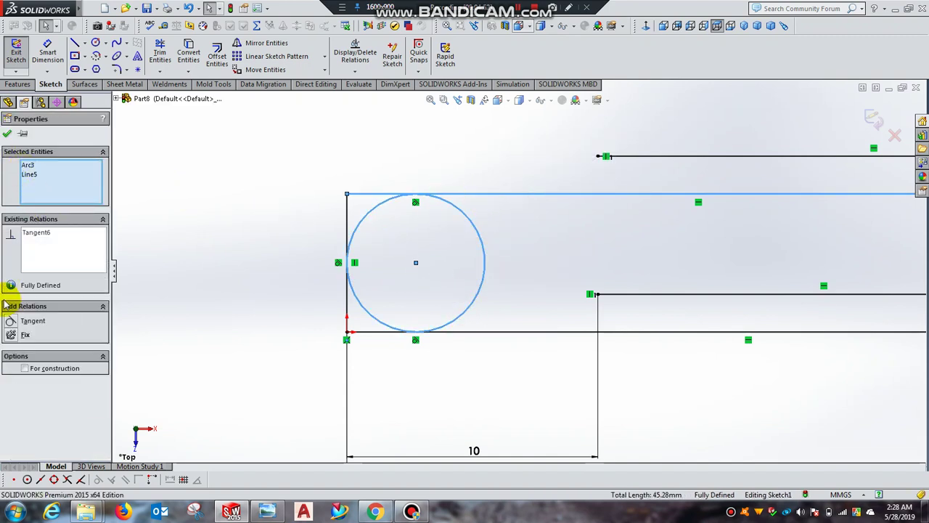
left_click(7, 135)
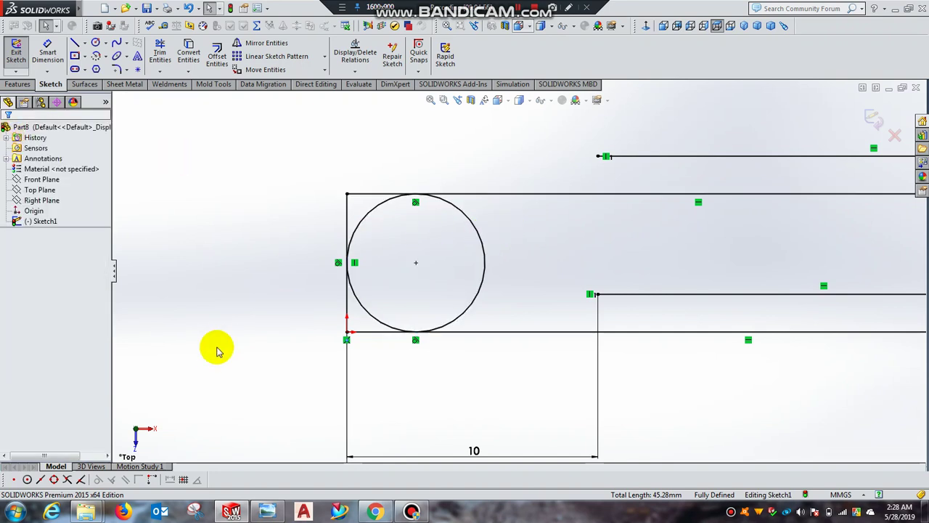
key("f")
scroll(875, 258, "down", 3)
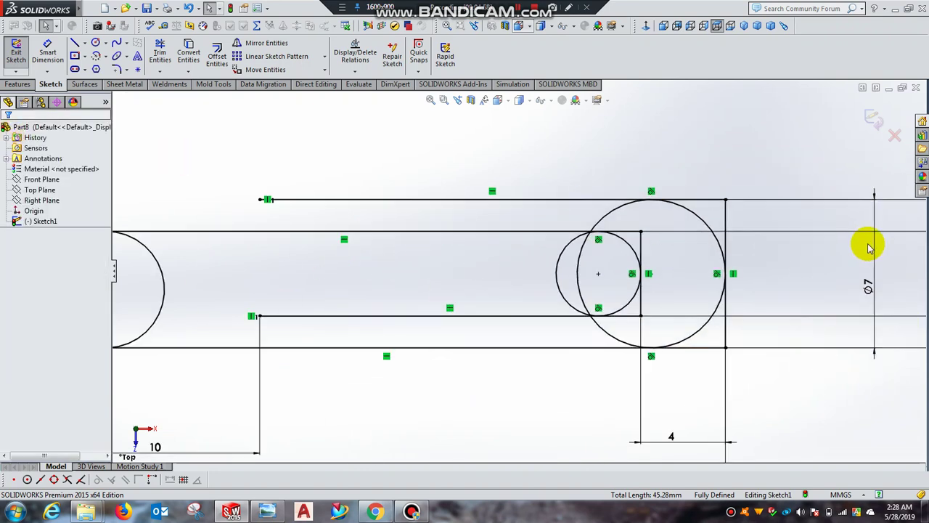
Trim both ends of the right vertical line and the bottom line past the big circle, accepting dimension deletion
left_click(159, 48)
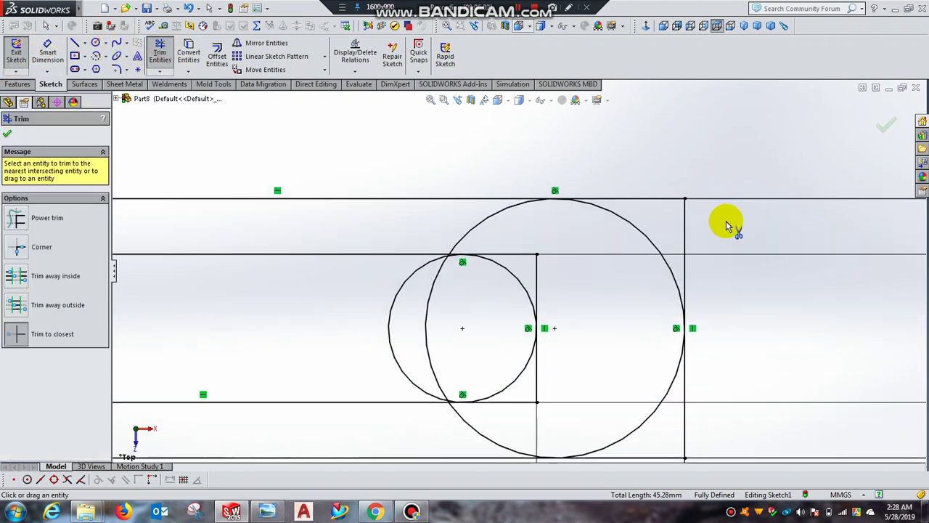
scroll(730, 222, "down", 2)
left_click(685, 234)
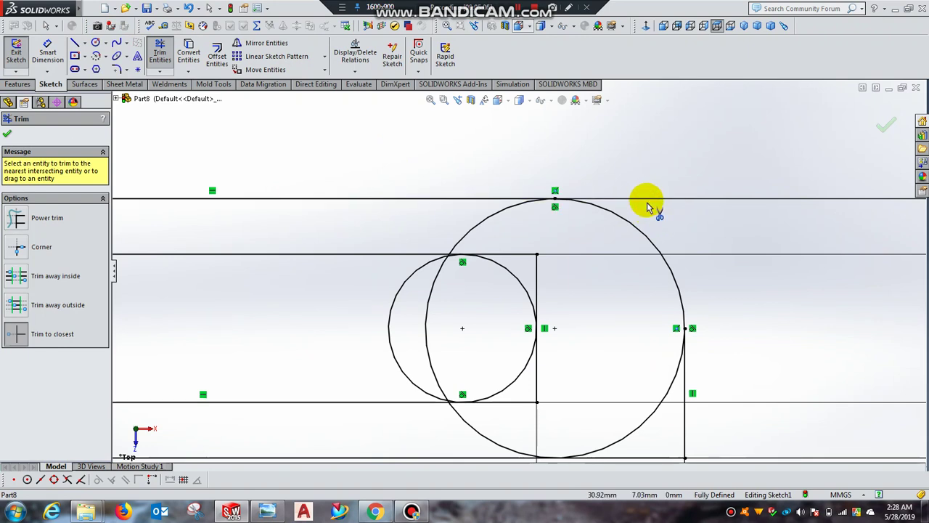
left_click(685, 370)
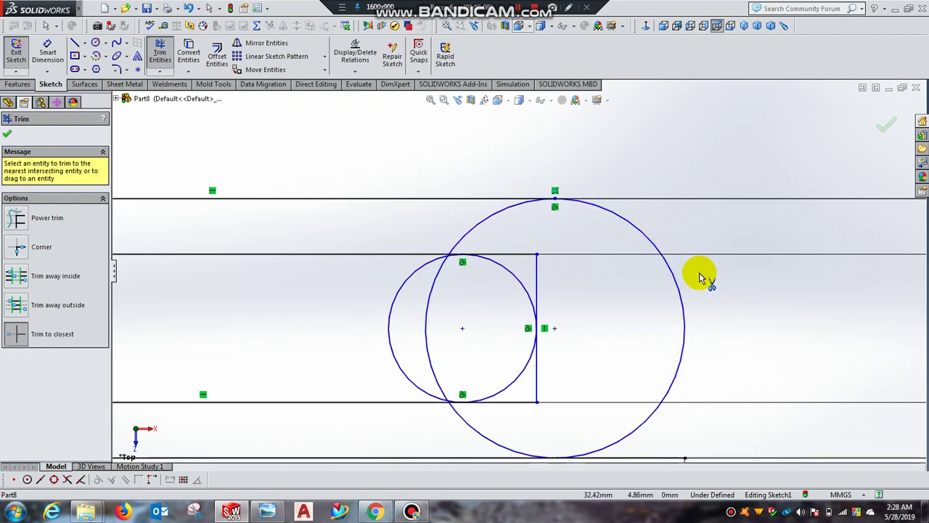
scroll(699, 271, "up", 2)
scroll(699, 269, "up", 3)
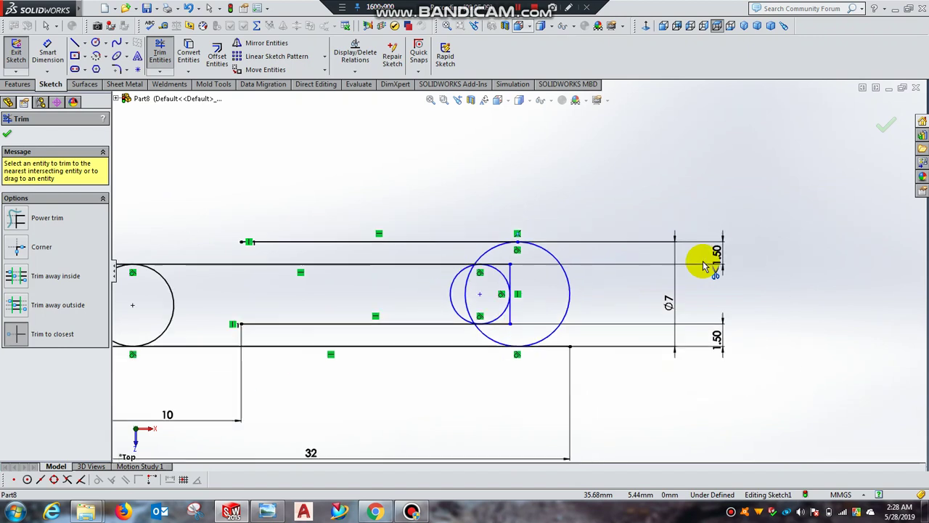
left_click(550, 348)
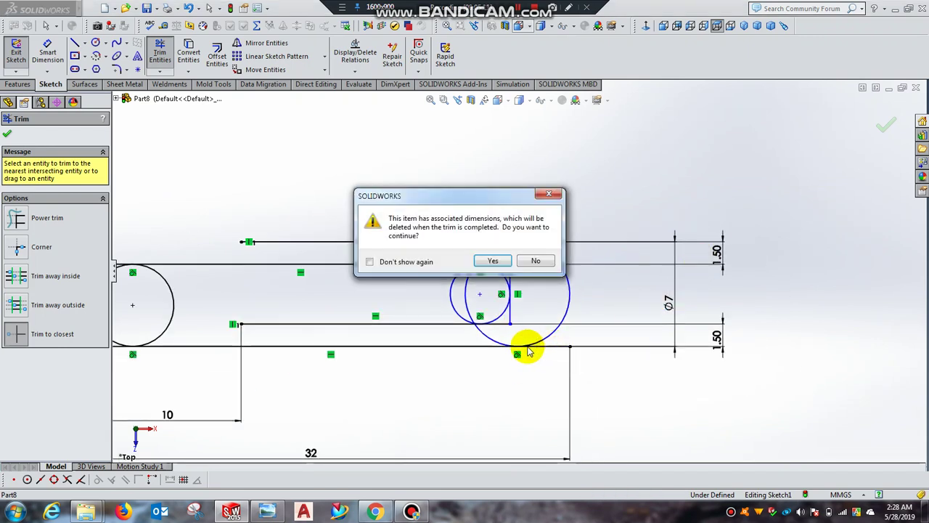
left_click(495, 262)
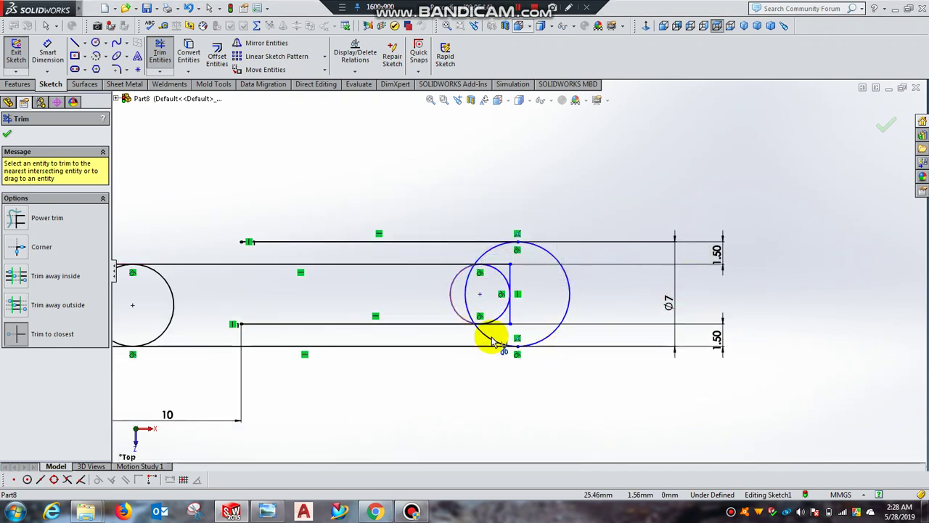
Trim the overlapping big- and small-circle arcs, the inner lines and the leftover stub
scroll(501, 349, "down", 1)
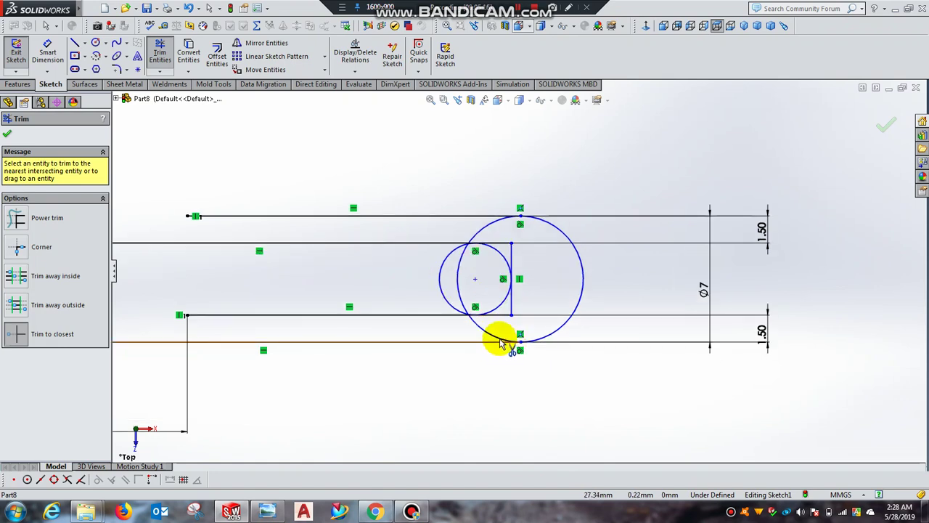
left_click(496, 336)
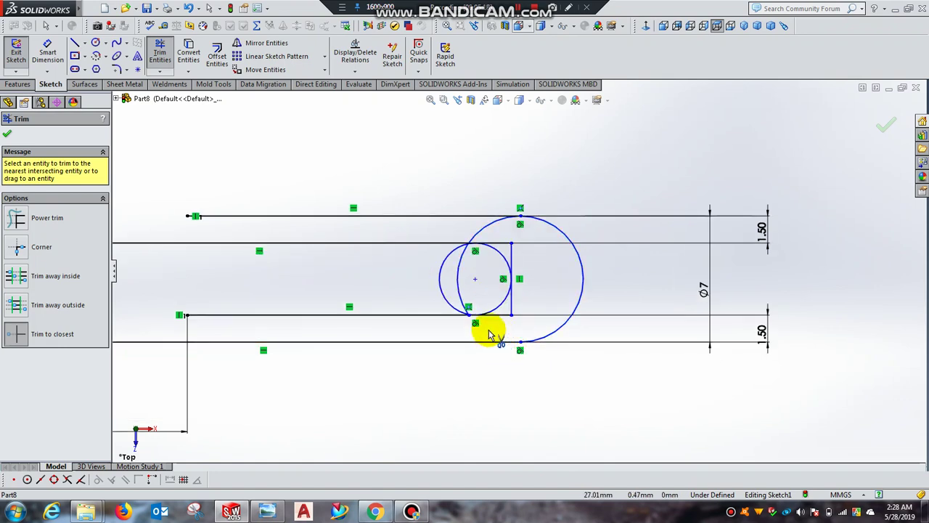
left_click(461, 294)
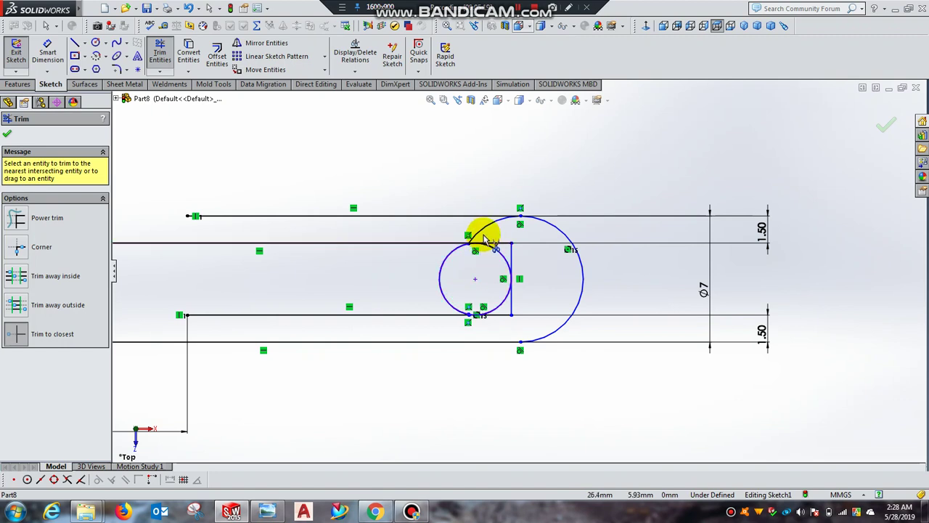
left_click(440, 283)
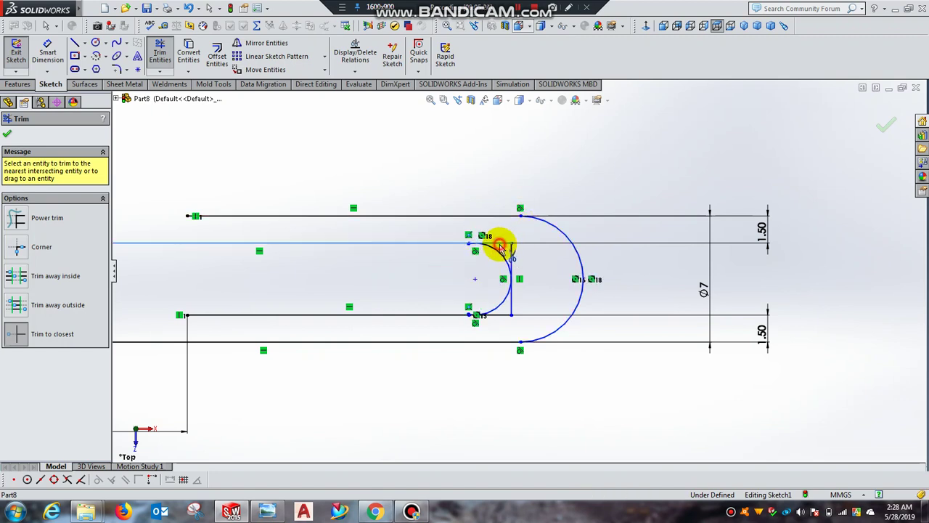
left_click(501, 248)
left_click(512, 260)
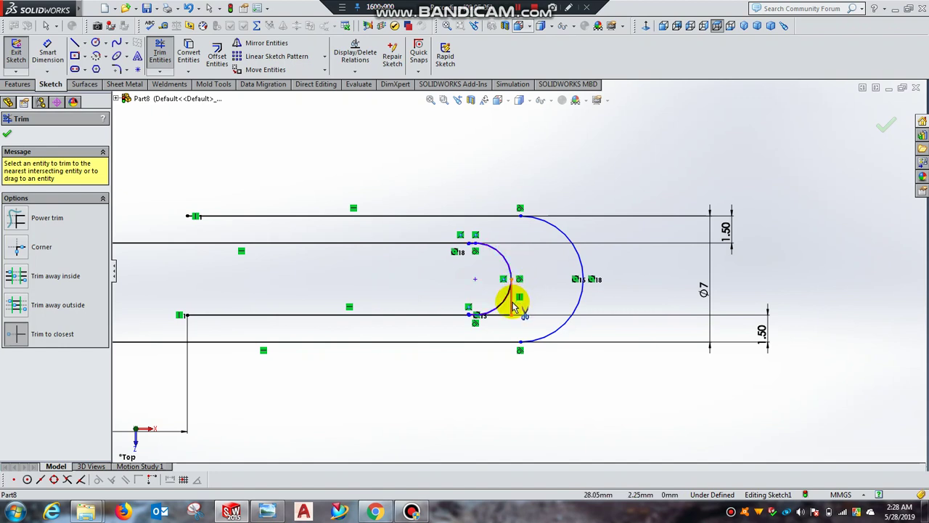
left_click(512, 307)
left_click(502, 317)
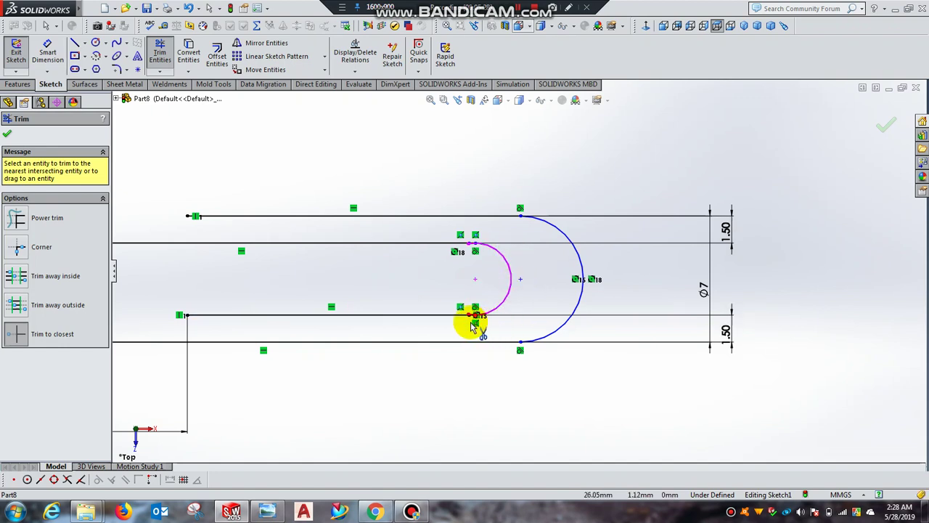
scroll(446, 250, "down", 3)
scroll(543, 270, "down", 2)
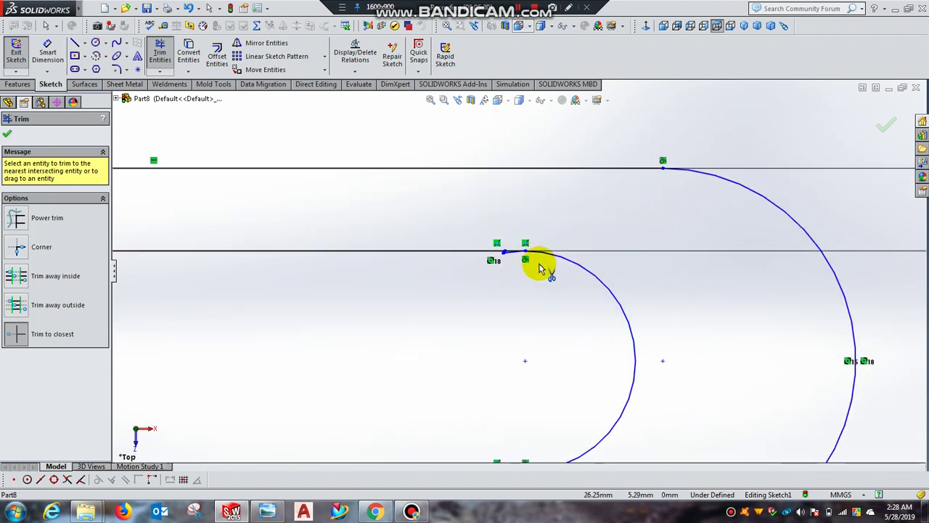
scroll(498, 253, "down", 2)
scroll(514, 264, "down", 2)
scroll(551, 295, "down", 1)
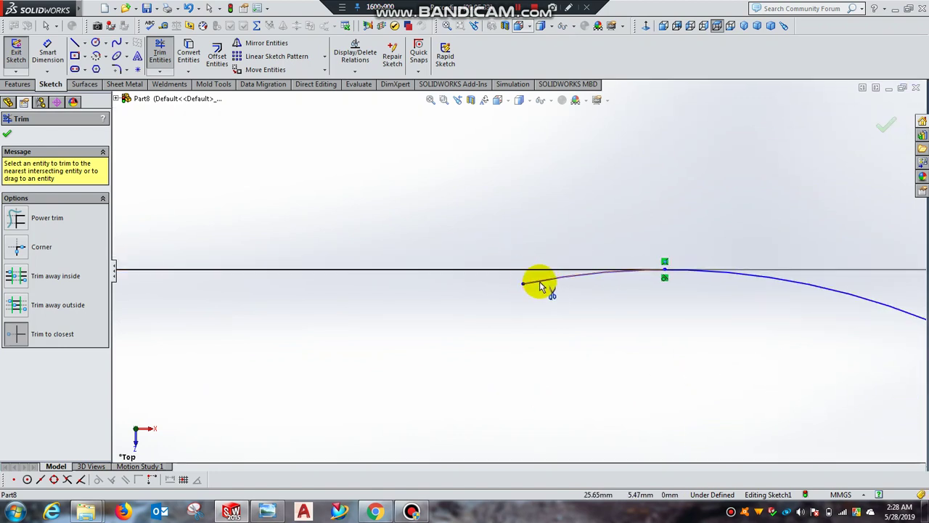
left_click(541, 285)
Trim the vertical, top and bottom segments around the left circle, accepting dimension deletion
scroll(531, 220, "up", 1)
scroll(494, 232, "up", 2)
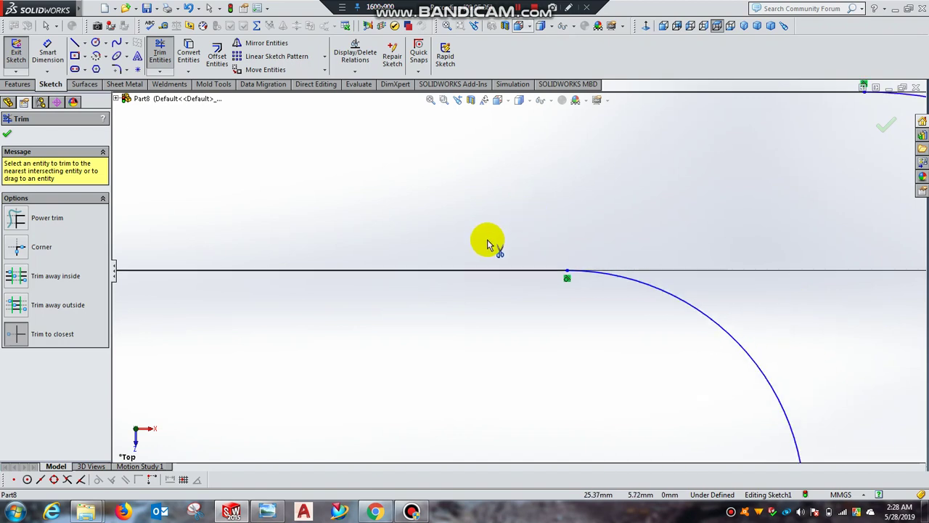
scroll(580, 254, "up", 1)
scroll(616, 263, "up", 2)
scroll(664, 204, "down", 2)
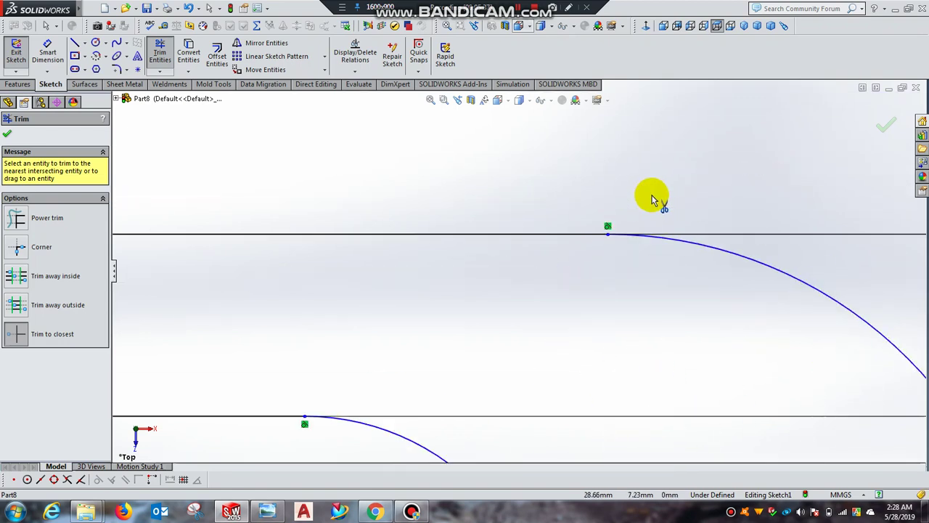
scroll(646, 211, "down", 2)
scroll(657, 207, "up", 1)
scroll(719, 193, "up", 2)
scroll(751, 197, "up", 2)
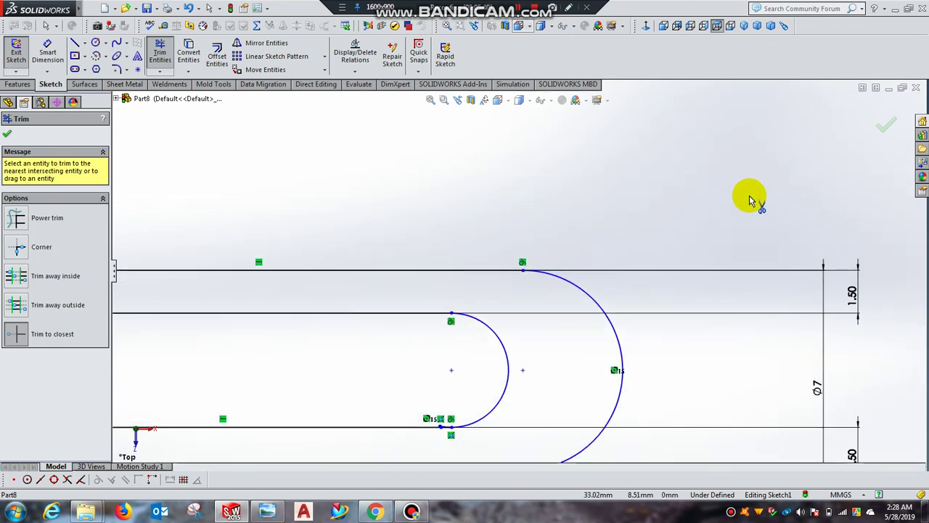
scroll(574, 328, "up", 1)
scroll(441, 383, "down", 1)
scroll(388, 376, "down", 2)
scroll(406, 323, "down", 1)
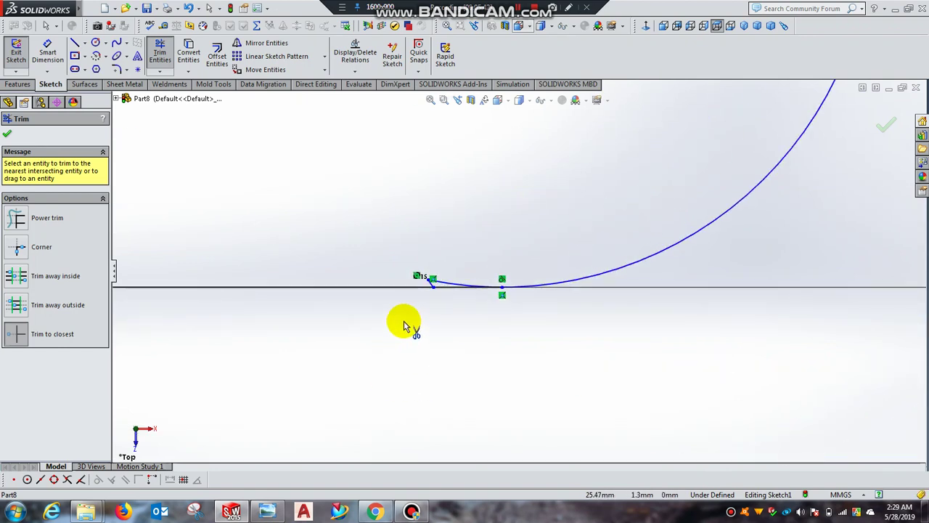
scroll(440, 287, "down", 1)
scroll(448, 274, "down", 2)
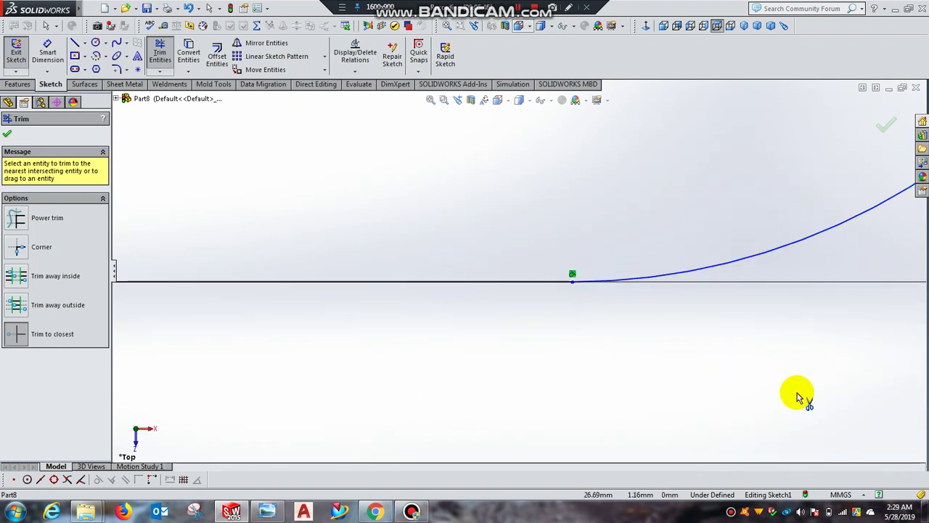
scroll(799, 394, "up", 1)
scroll(875, 379, "up", 1)
scroll(898, 385, "up", 2)
scroll(898, 385, "up", 2)
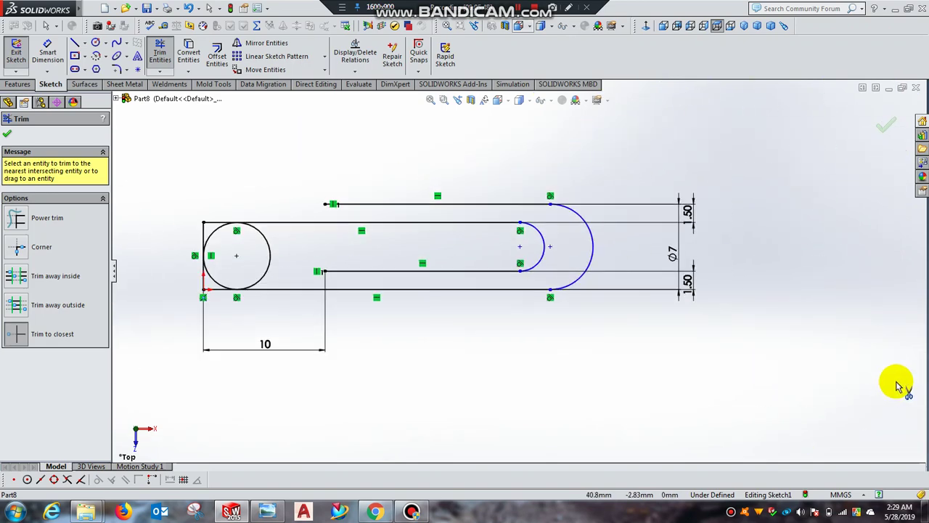
scroll(896, 383, "up", 1)
scroll(304, 257, "down", 2)
scroll(278, 240, "down", 1)
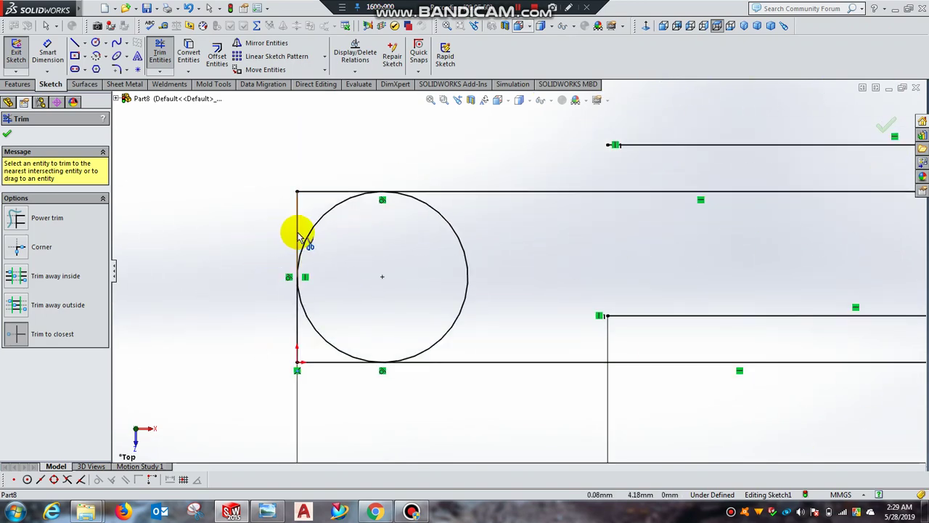
left_click(296, 232)
left_click(320, 192)
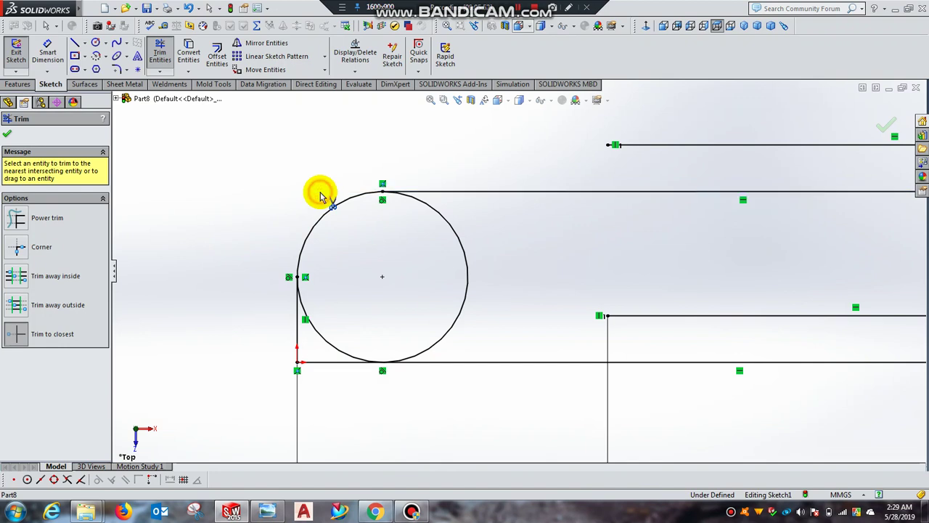
left_click(302, 320)
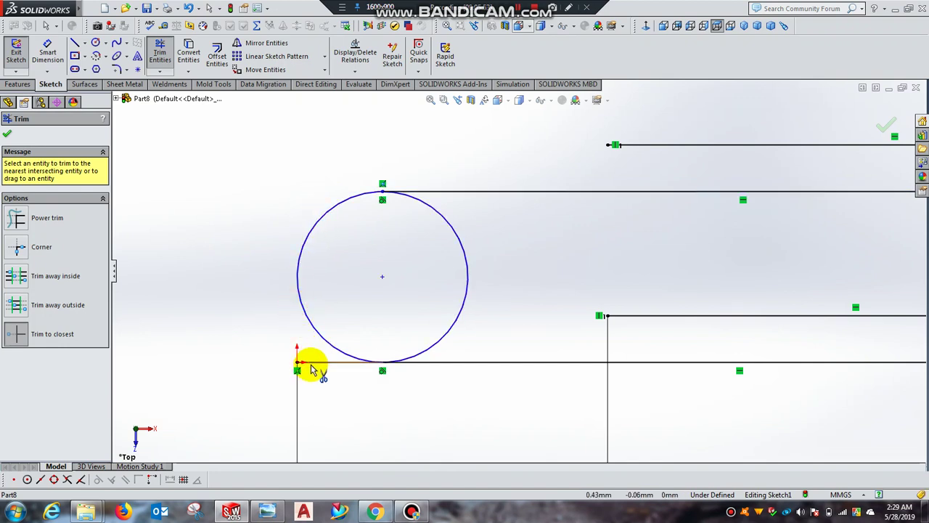
left_click(336, 362)
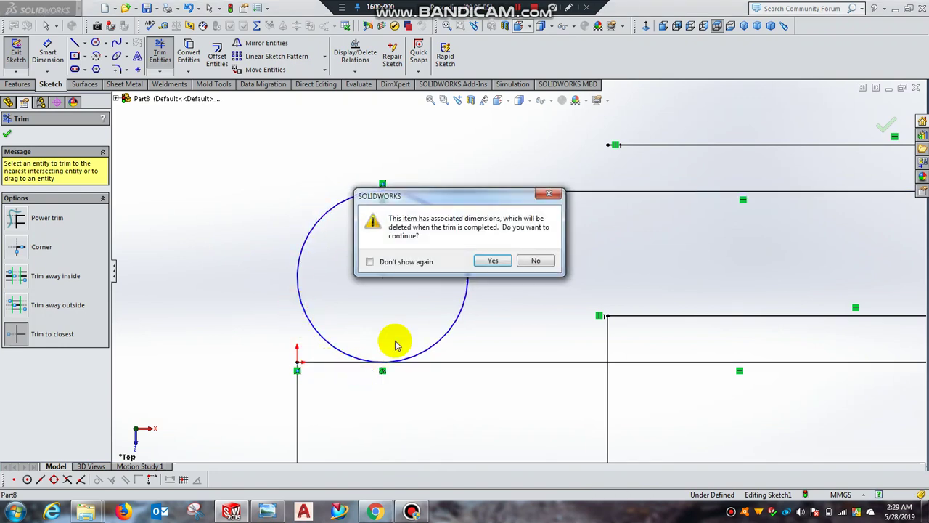
left_click(491, 260)
Remove the circle's right half inside the slot, exit Sketch1, and show the reference drawing
scroll(377, 365, "down", 3)
scroll(394, 342, "down", 3)
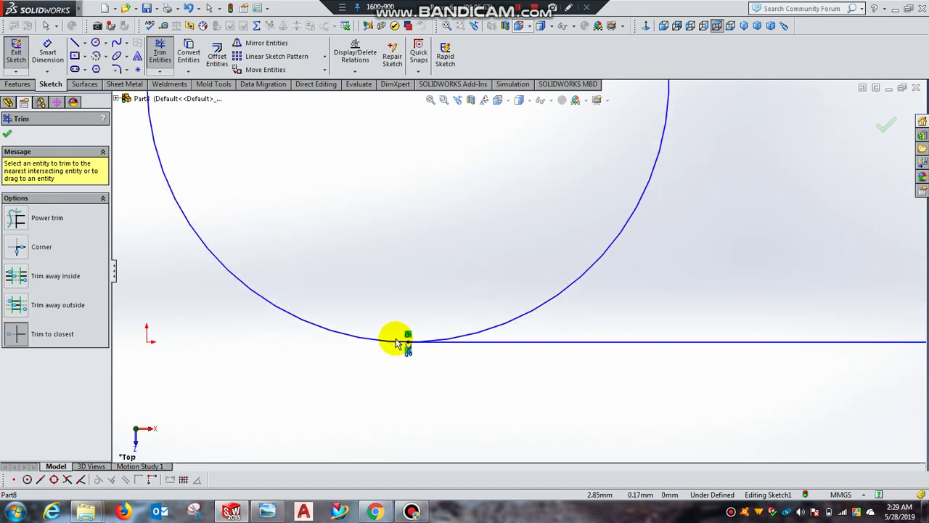
scroll(392, 366, "up", 3)
scroll(392, 366, "up", 2)
scroll(508, 268, "up", 3)
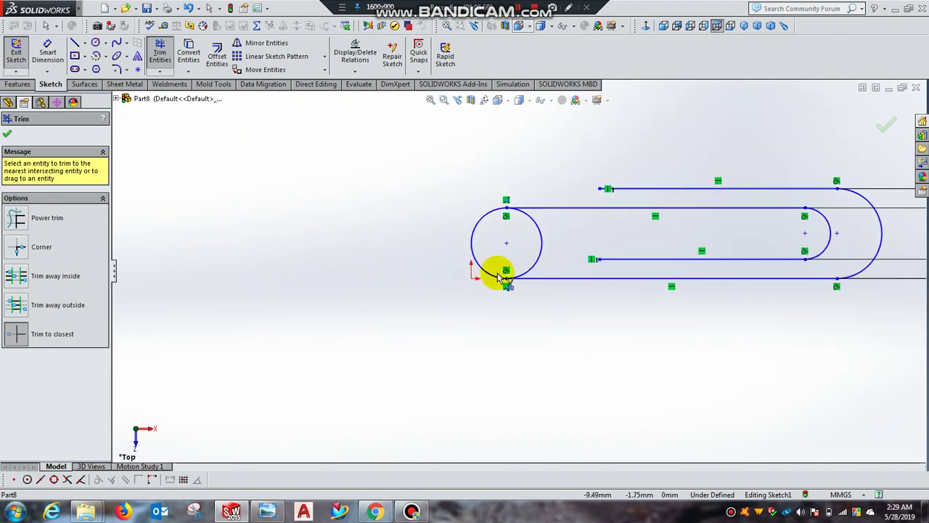
left_click(536, 255)
scroll(535, 255, "up", 2)
scroll(670, 255, "up", 1)
scroll(670, 255, "down", 2)
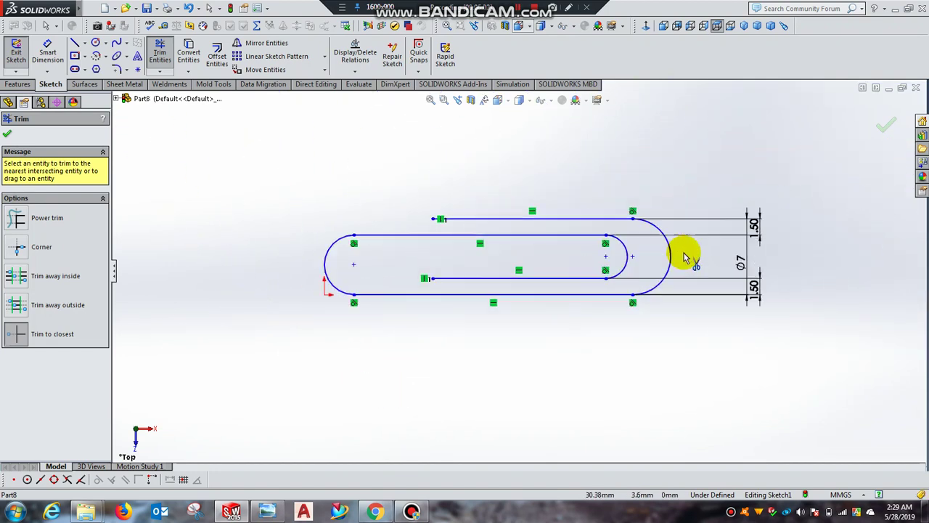
scroll(552, 276, "down", 2)
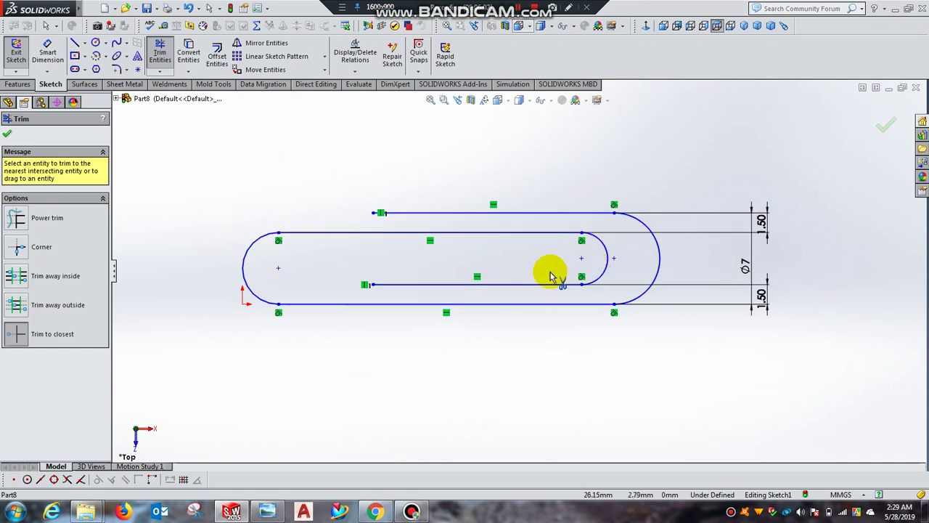
left_click(6, 135)
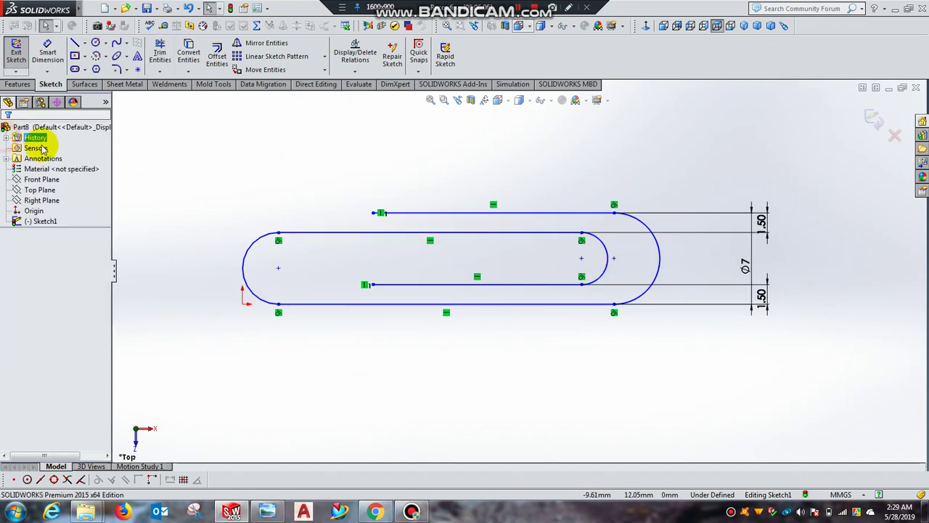
left_click(14, 51)
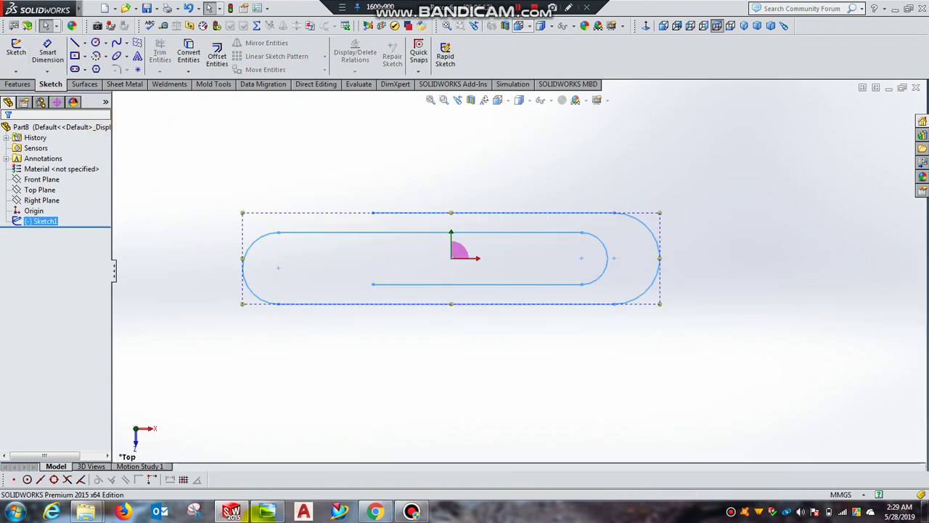
left_click(267, 511)
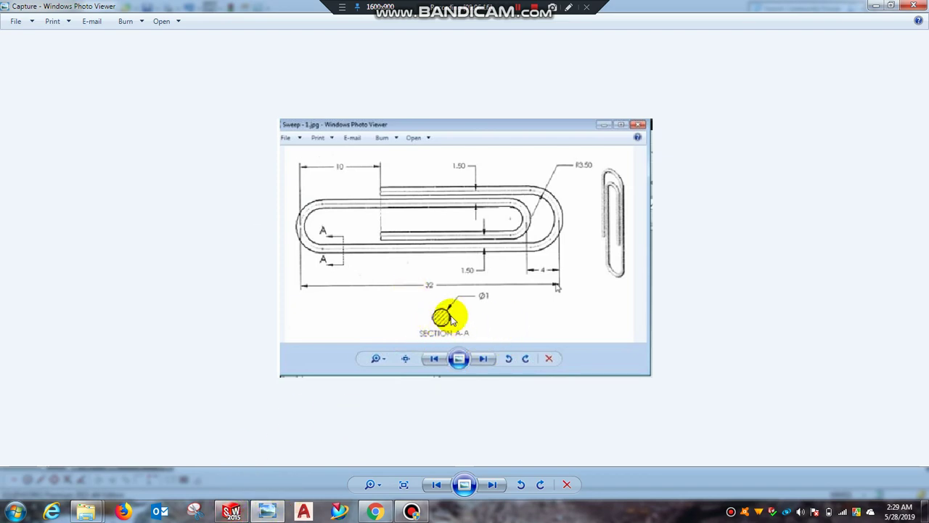
Minimize the Photo Viewer reference drawing to return to the SOLIDWORKS sketch
left_click(268, 509)
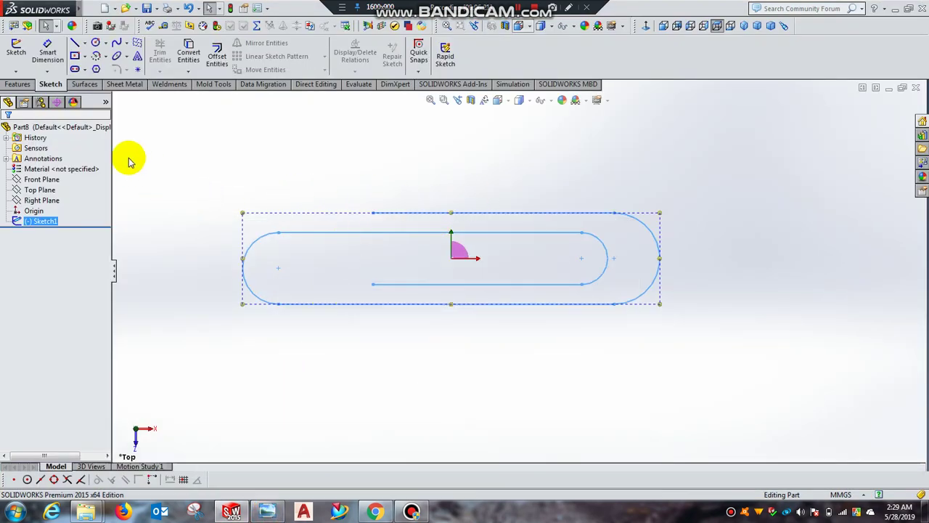
Create Plane1 perpendicular to the top line (Line3), coincident with its left endpoint (Point5)
left_click(17, 84)
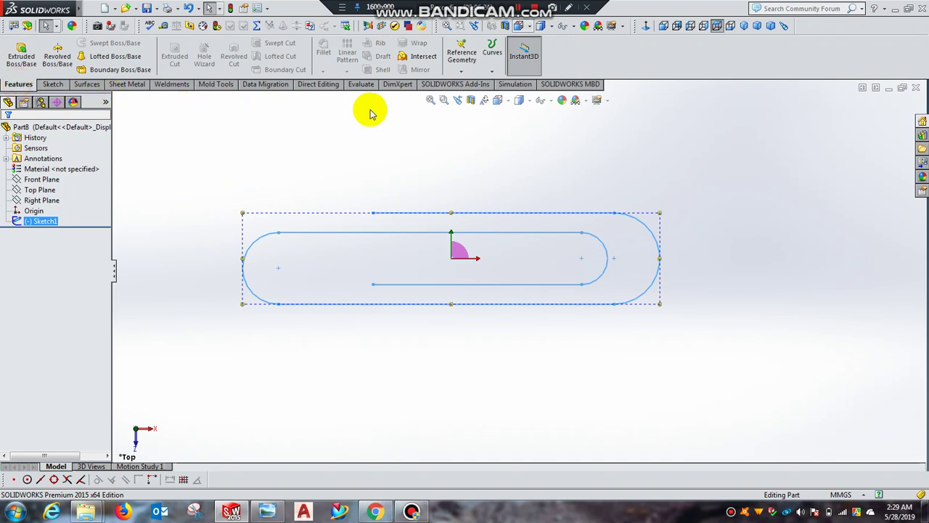
left_click(463, 68)
left_click(472, 82)
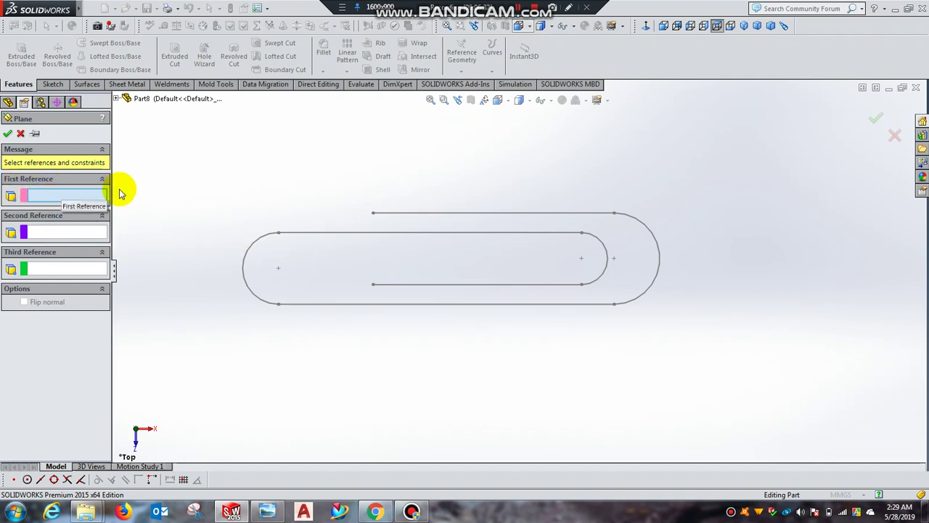
left_click(432, 220)
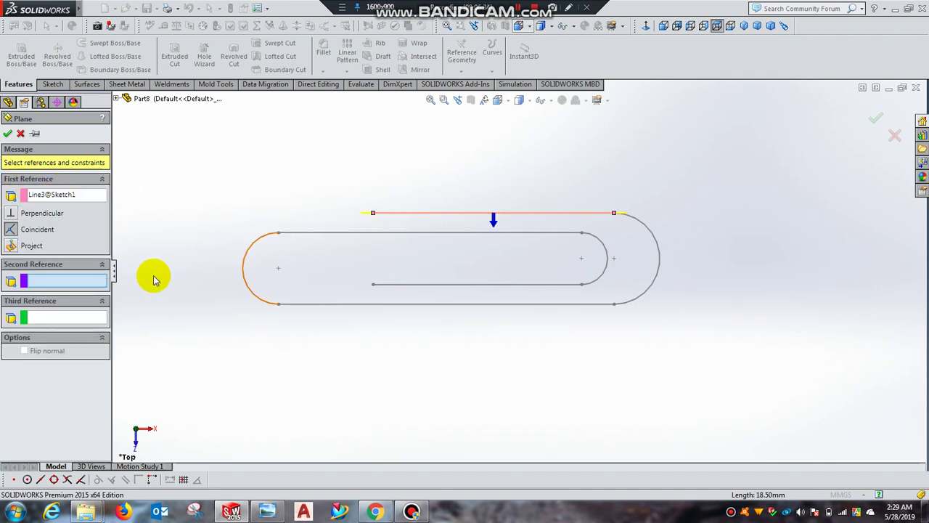
left_click(373, 214)
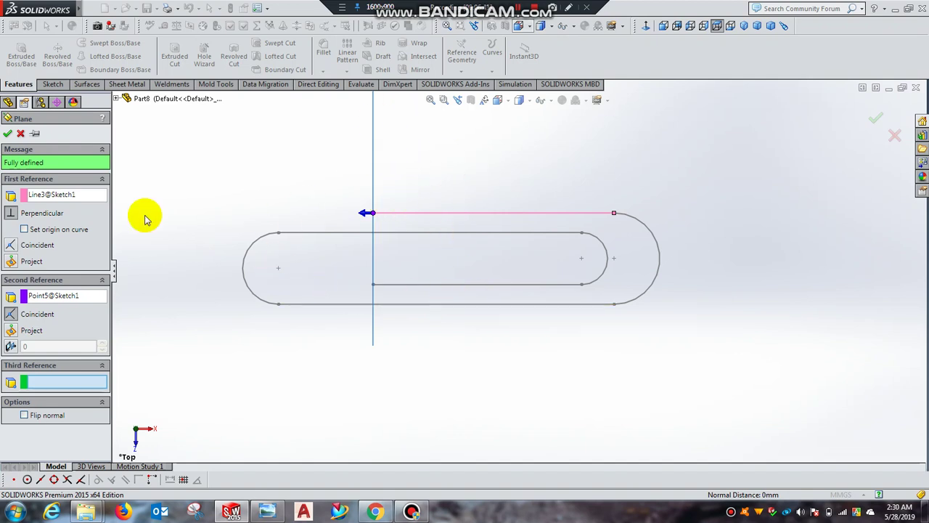
left_click(6, 136)
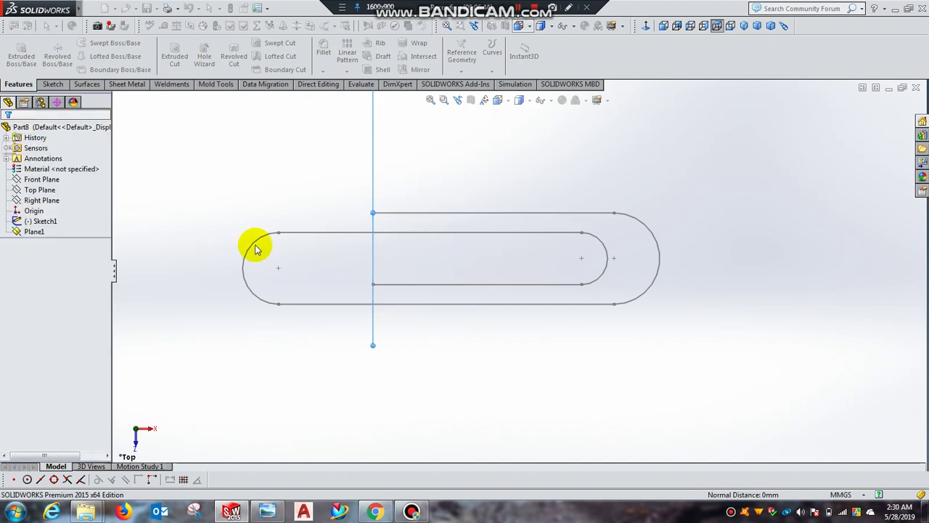
mouse_move(616, 210)
middle_mouse_down()
mouse_move(580, 228)
mouse_move(385, 181)
middle_mouse_up()
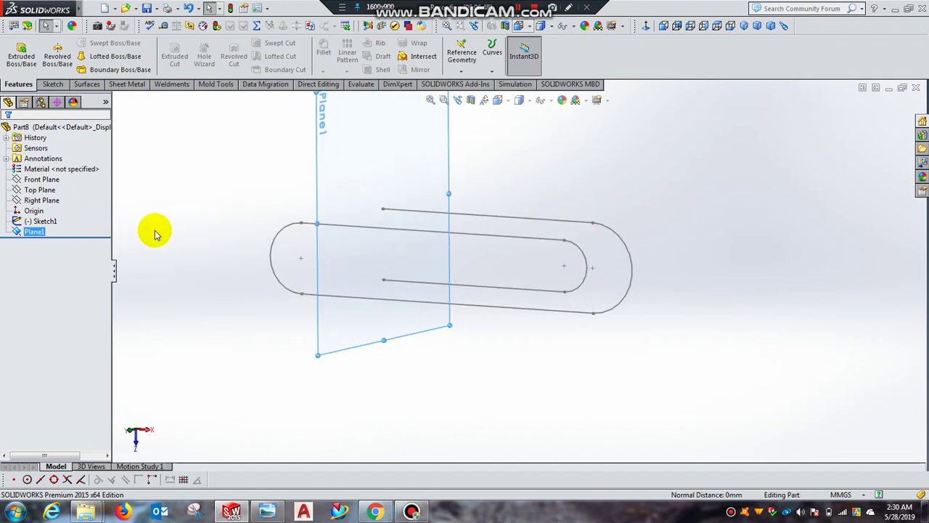
left_click(52, 85)
Start Sketch2 on Plane1, view it normal, and draw a circle centred on the path's endpoint
left_click(15, 50)
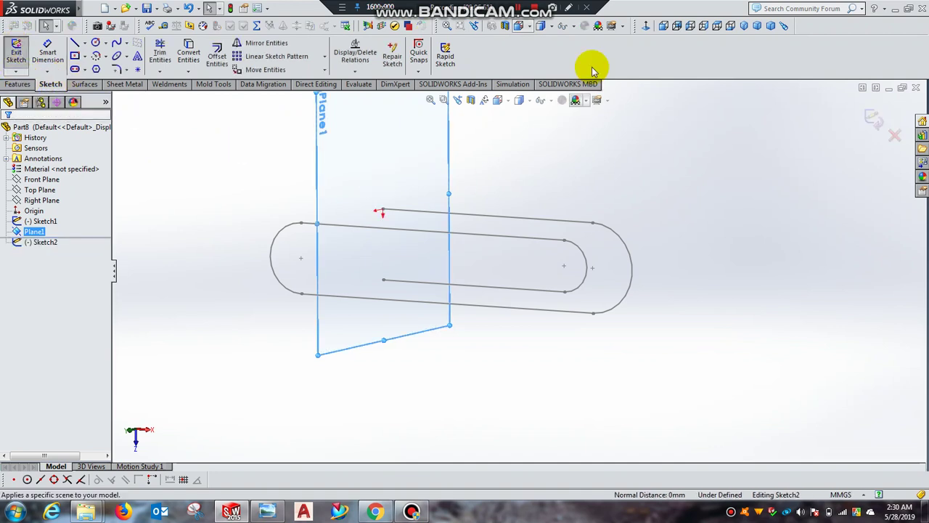
left_click(646, 29)
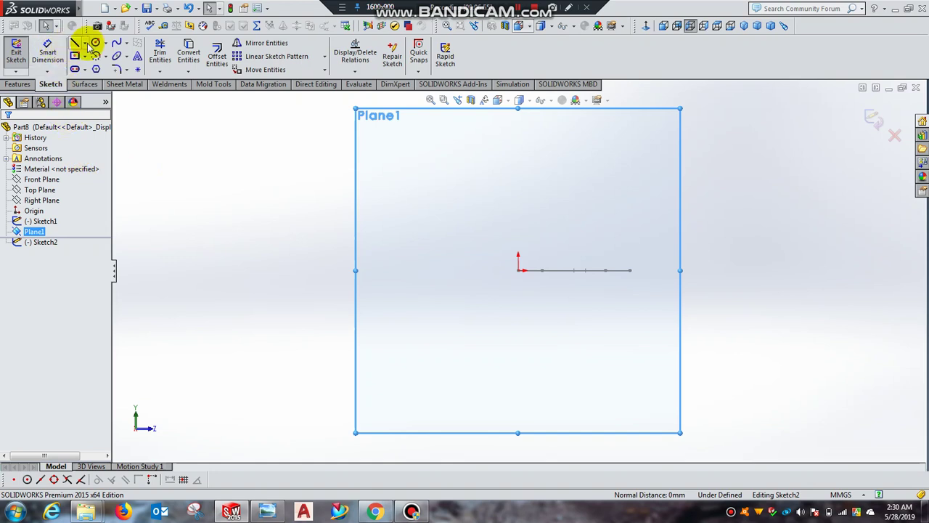
left_click(96, 43)
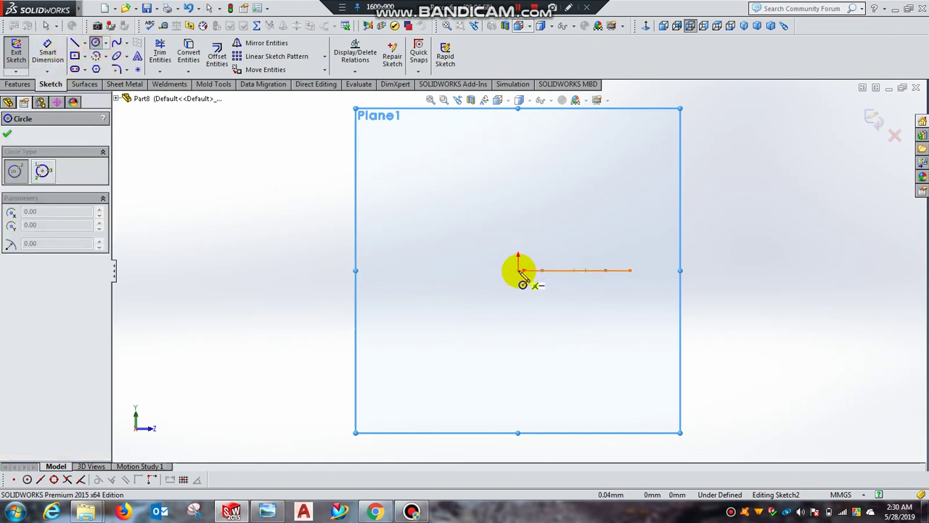
left_click(519, 271)
left_click(558, 266)
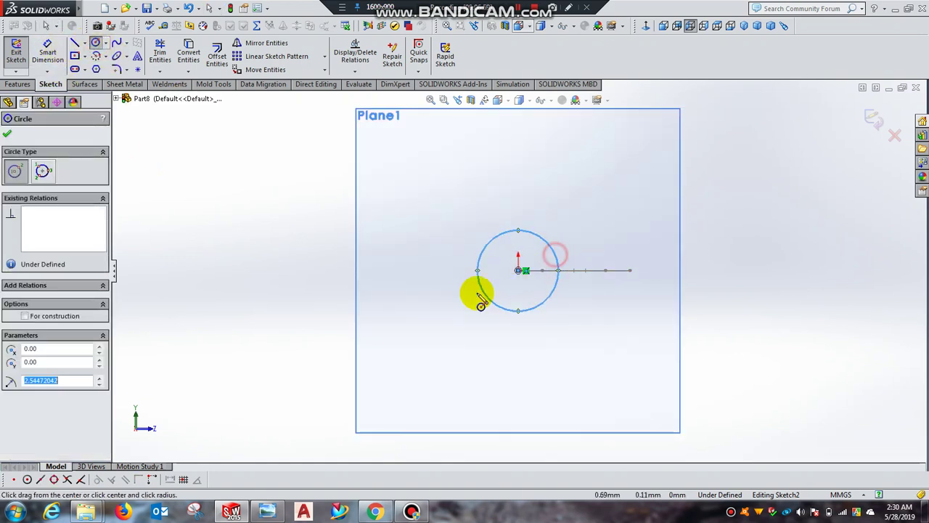
left_click(10, 136)
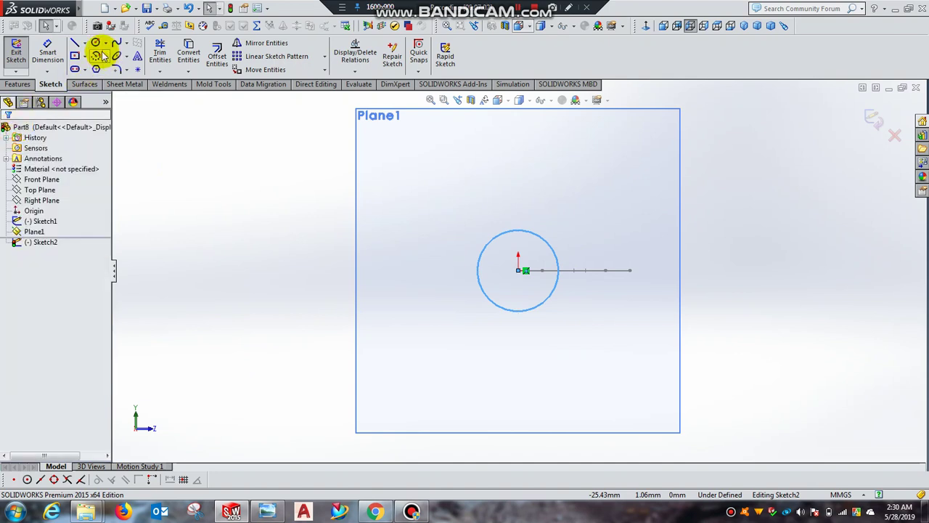
Dimension the circle's diameter to 1 mm and exit the sketch
left_click(50, 52)
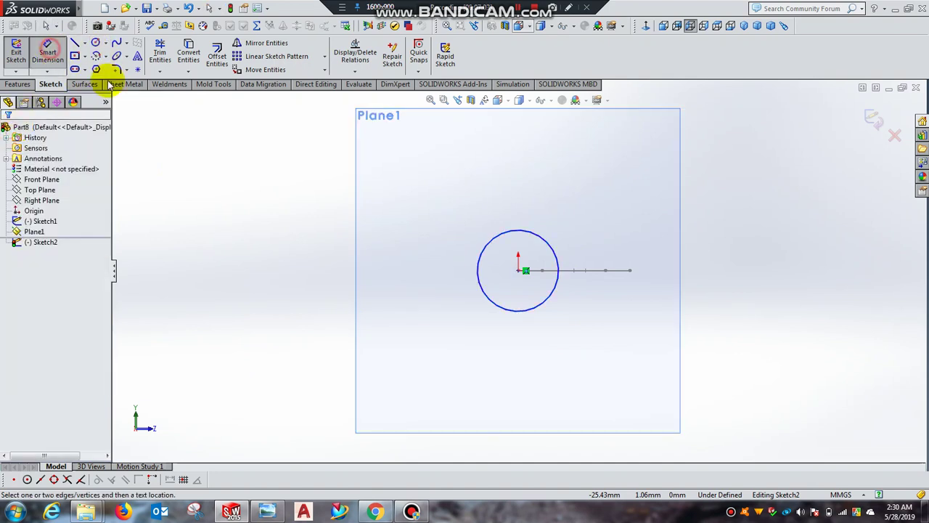
left_click(479, 279)
left_click(424, 278)
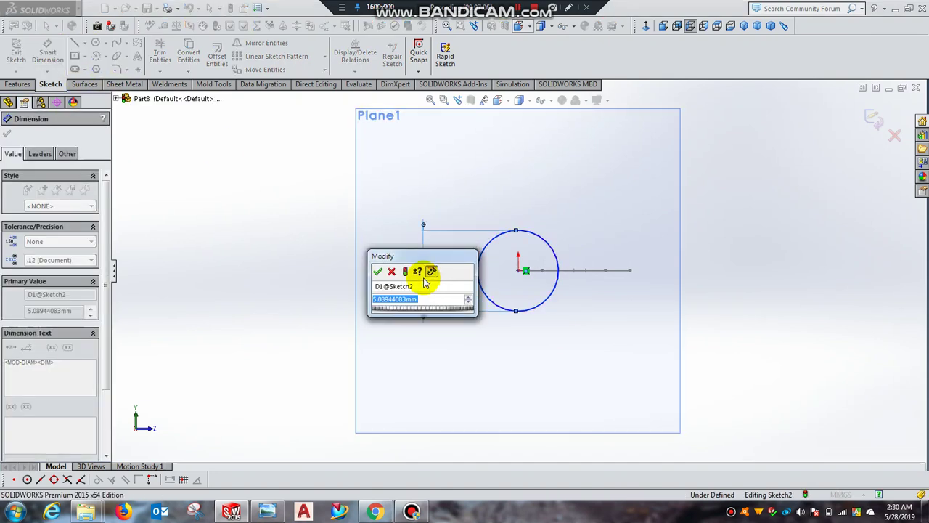
type("1")
key("Return")
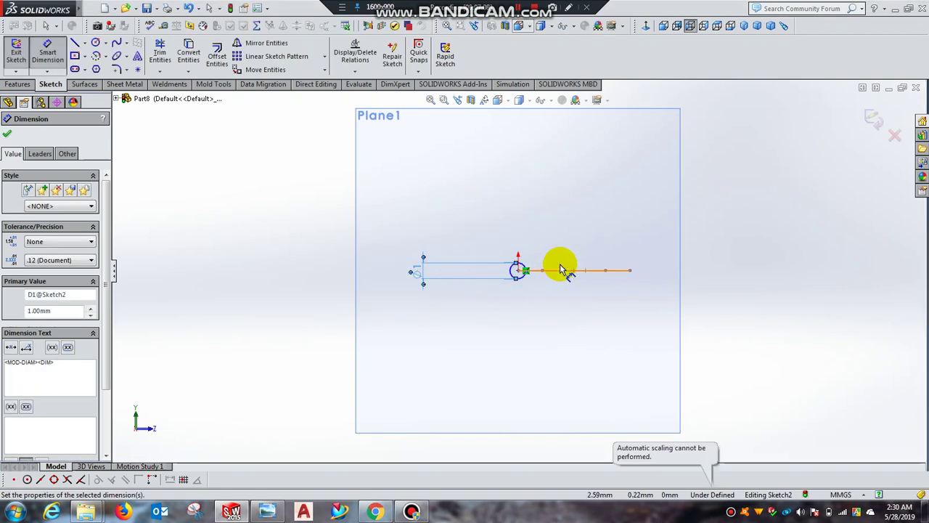
left_click(8, 136)
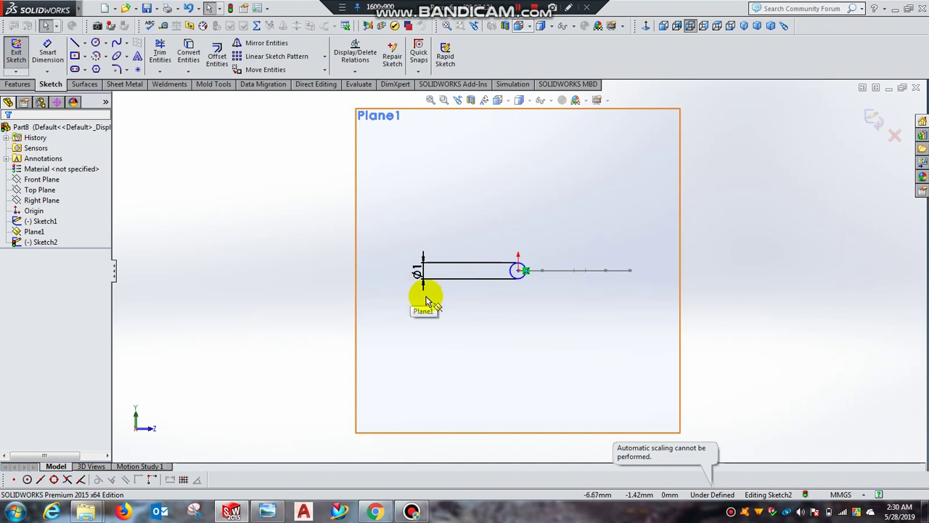
left_click(13, 54)
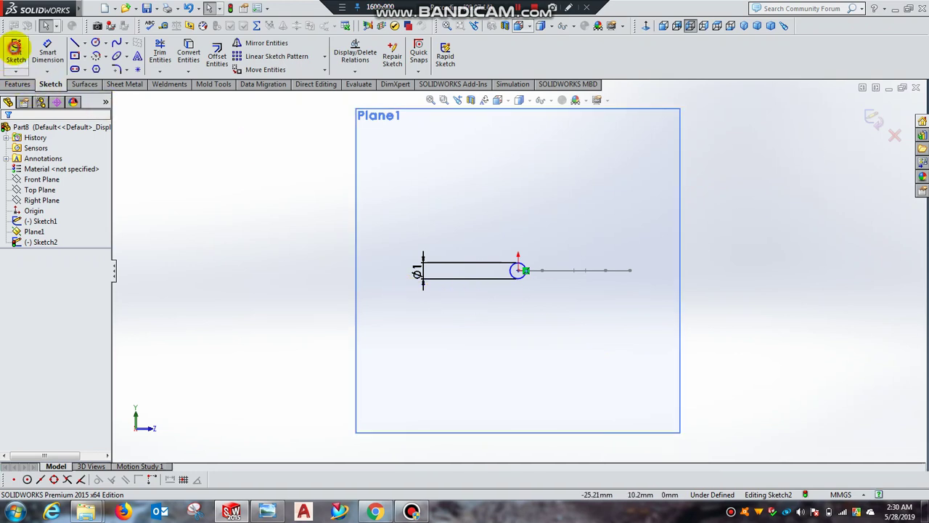
left_click(18, 84)
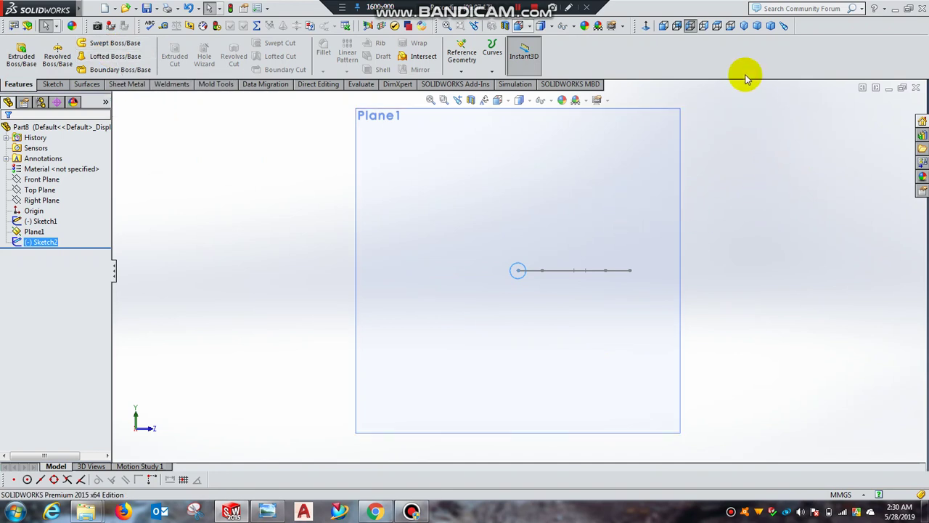
In isometric view, start a Swept Boss/Base with Sketch2 as profile and Sketch1 as path
left_click(744, 27)
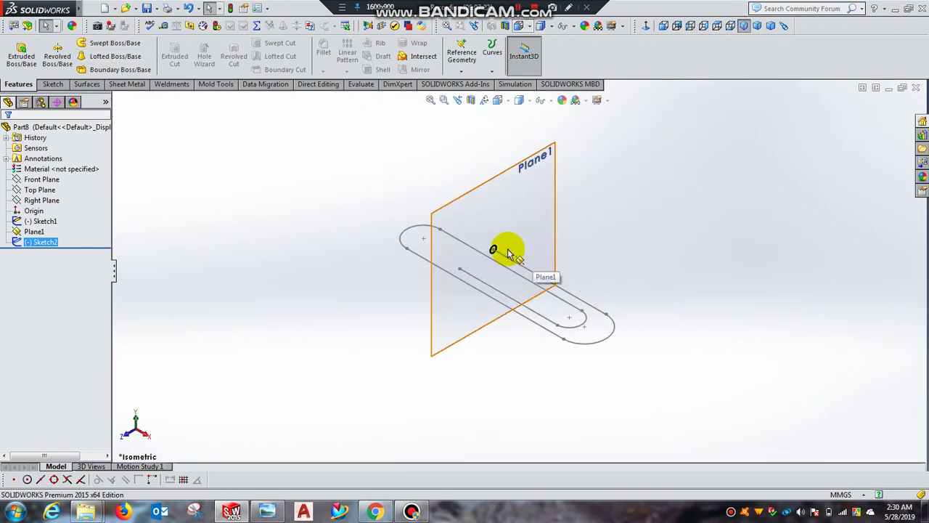
left_click(104, 48)
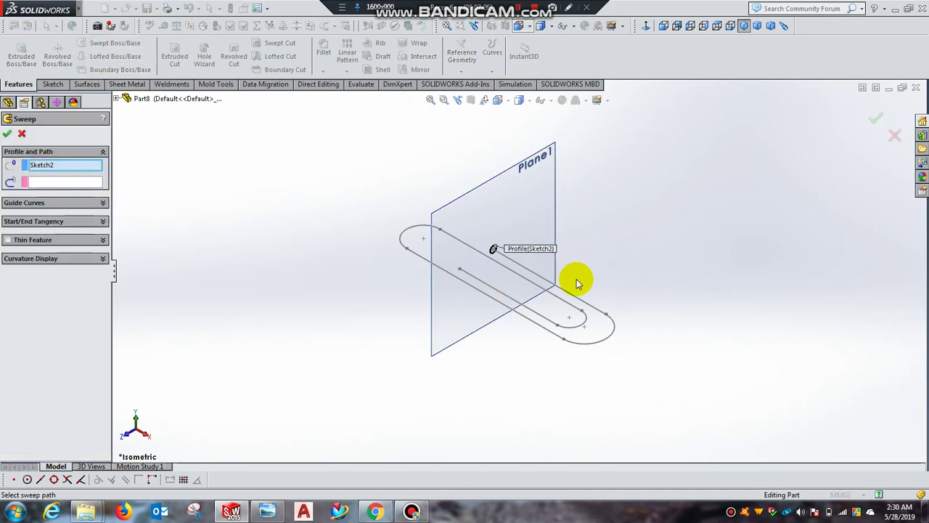
scroll(514, 242, "down", 2)
scroll(447, 284, "down", 3)
scroll(481, 274, "up", 2)
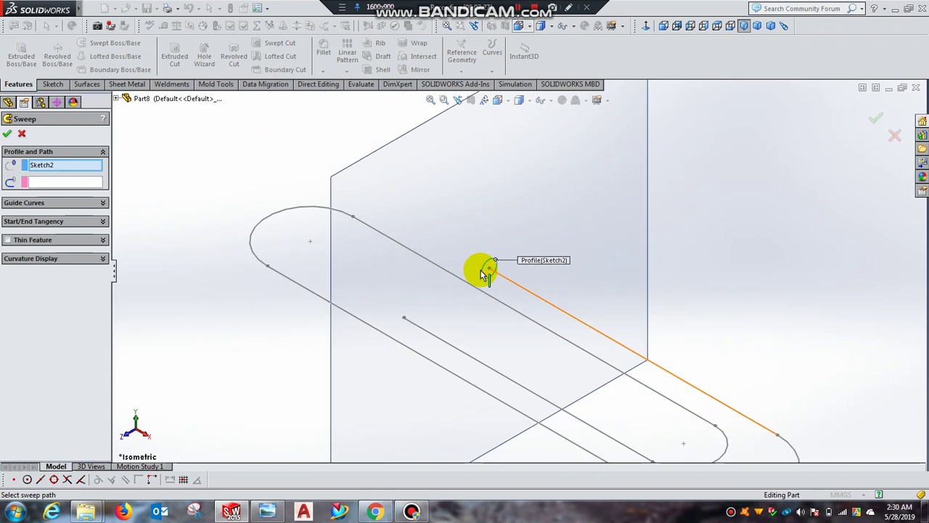
scroll(479, 270, "up", 1)
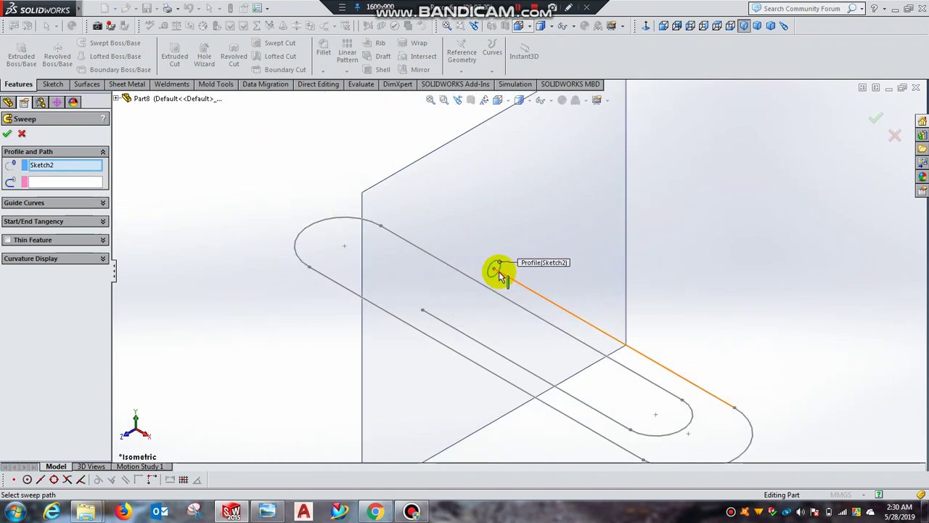
scroll(500, 273, "down", 1)
scroll(481, 285, "up", 2)
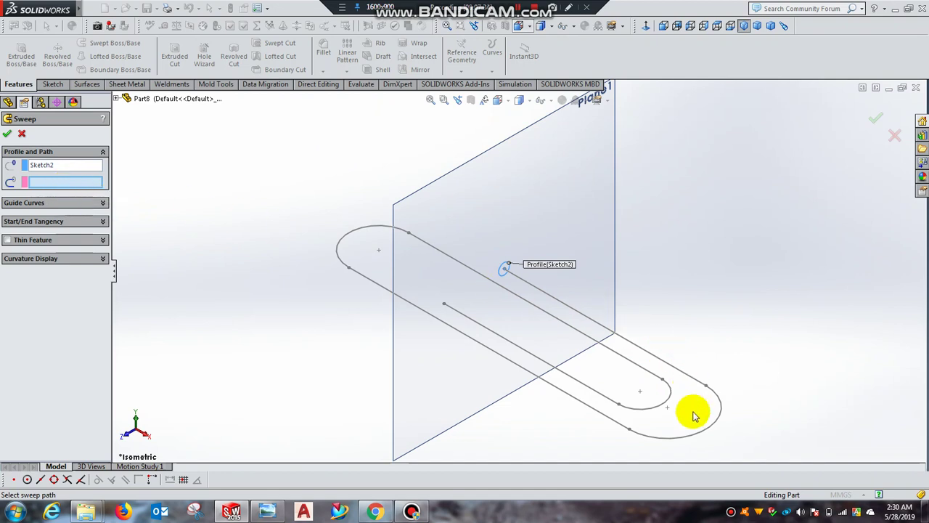
left_click(673, 369)
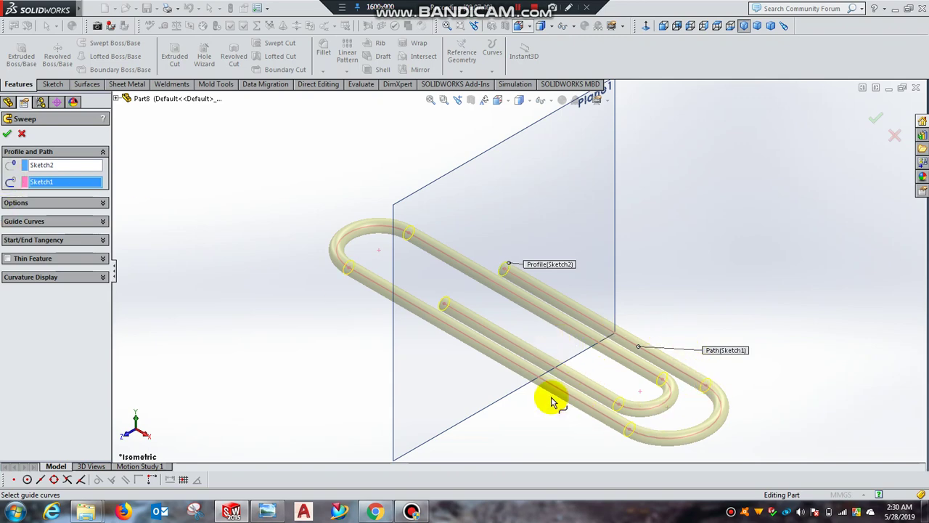
Confirm the sweep to create Sweep1 and hide Plane1
left_click(5, 133)
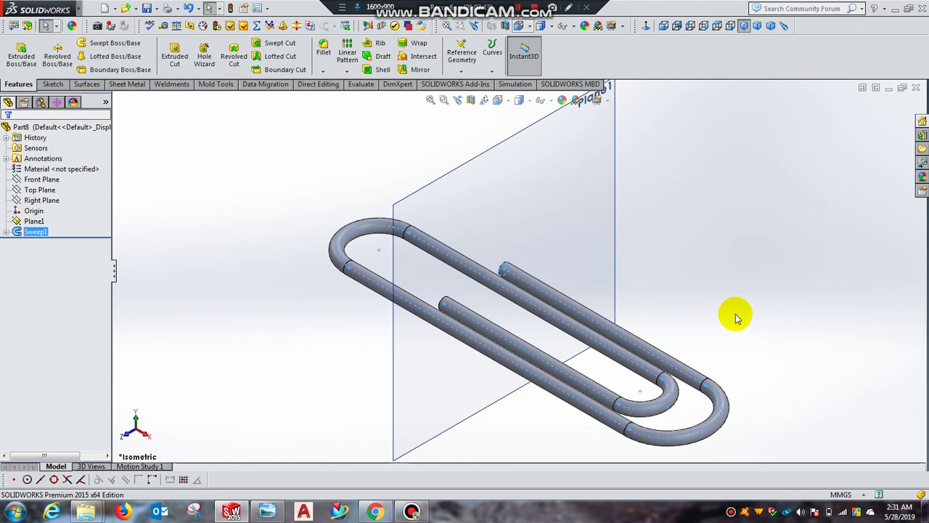
left_click(521, 144)
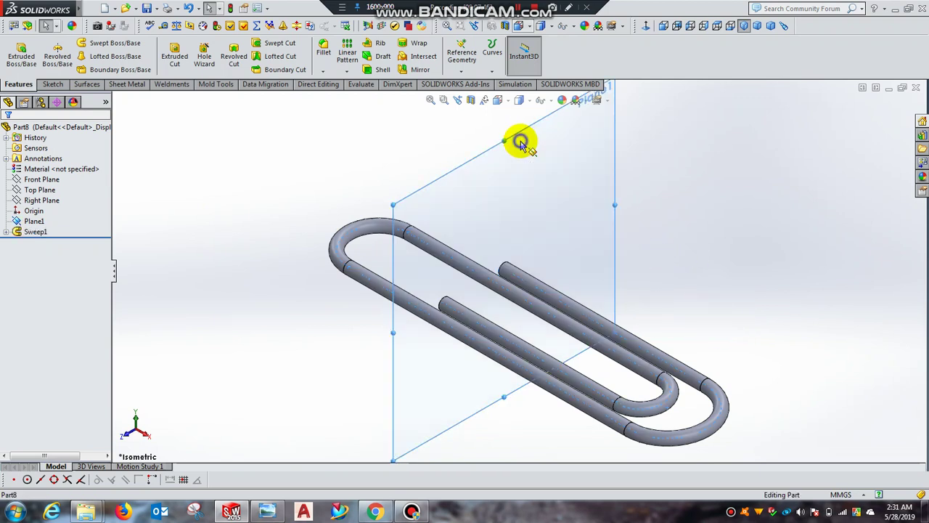
right_click(520, 142)
left_click(556, 123)
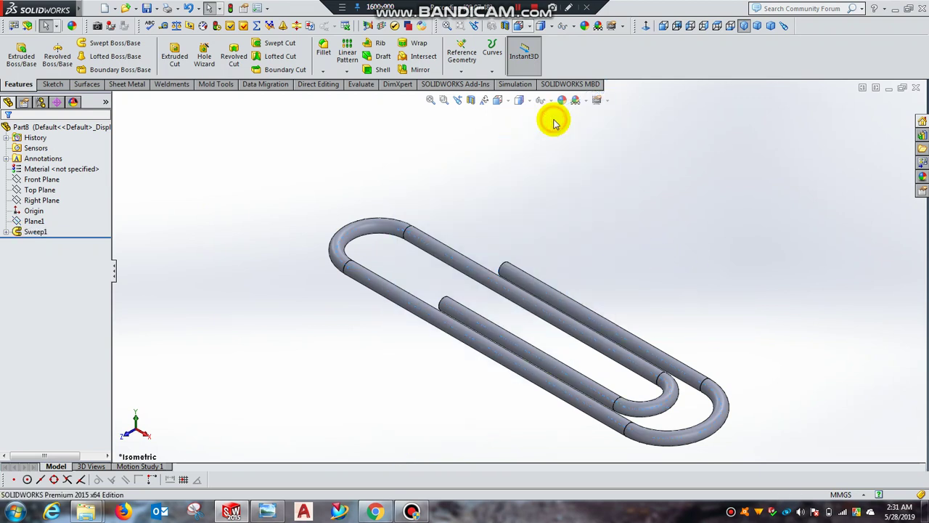
View the clip in Trimetric, orbit it, and compare it with the reference drawing
left_click(756, 30)
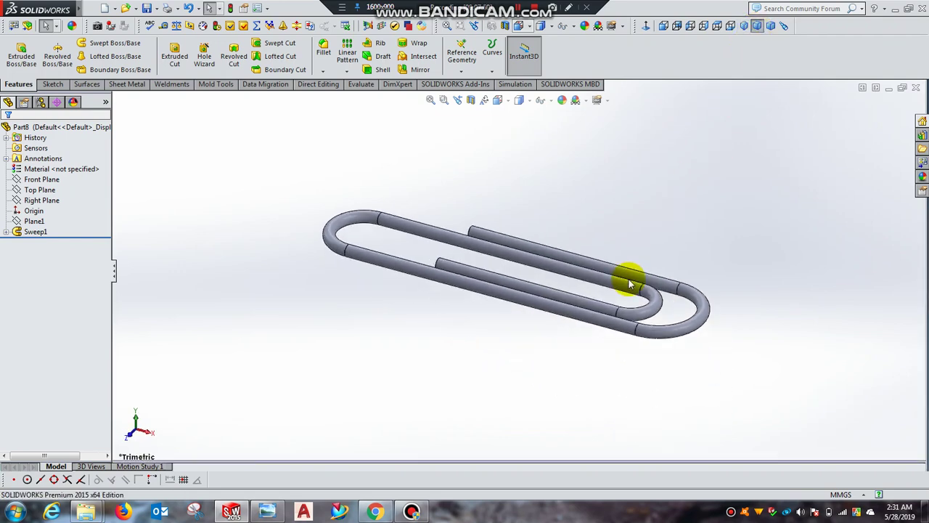
mouse_move(603, 222)
middle_mouse_down()
mouse_move(574, 275)
mouse_move(566, 326)
mouse_move(591, 290)
mouse_move(574, 309)
middle_mouse_up()
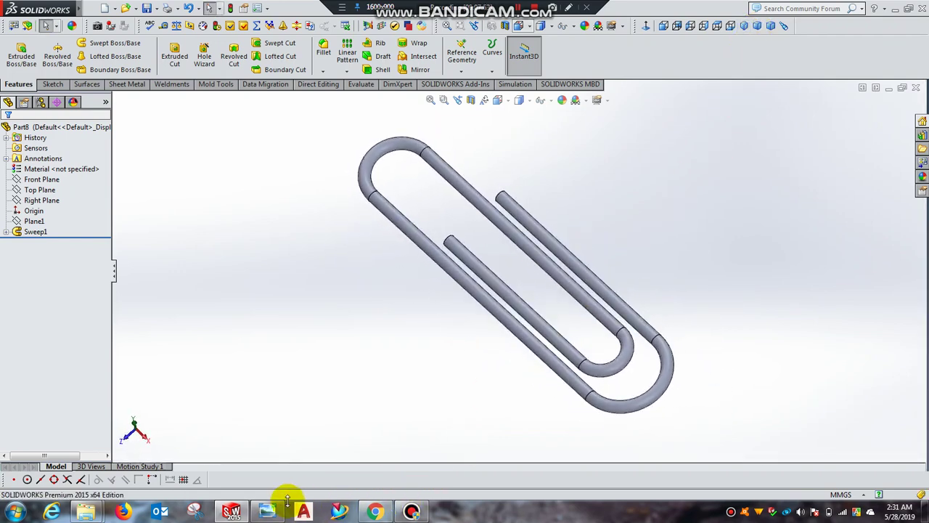
left_click(268, 512)
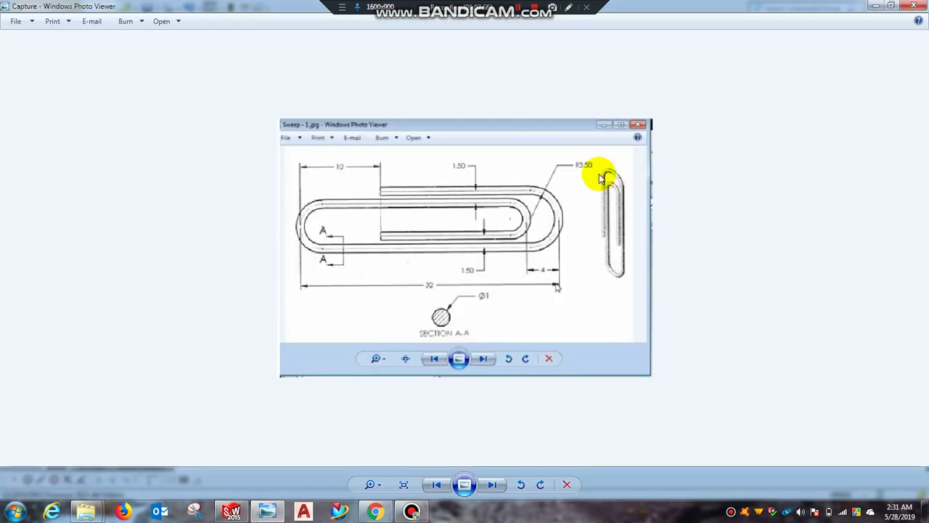
left_click(263, 514)
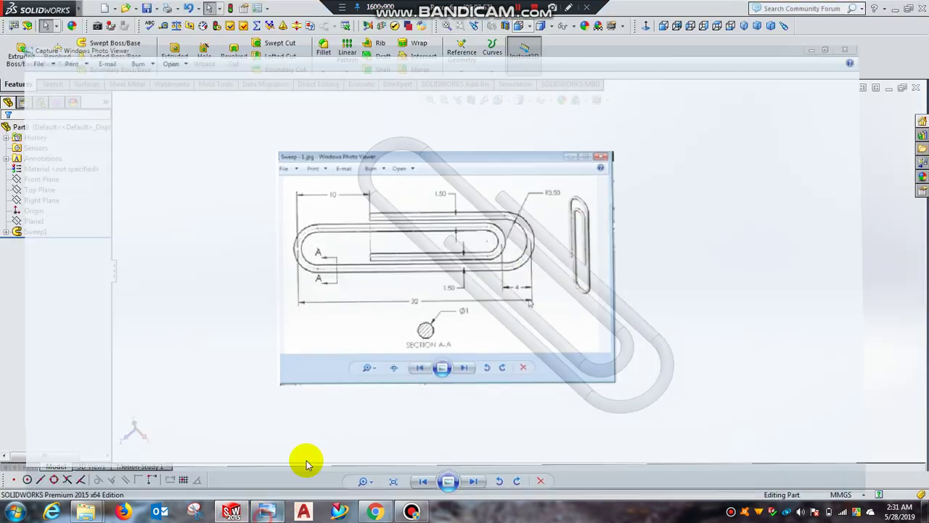